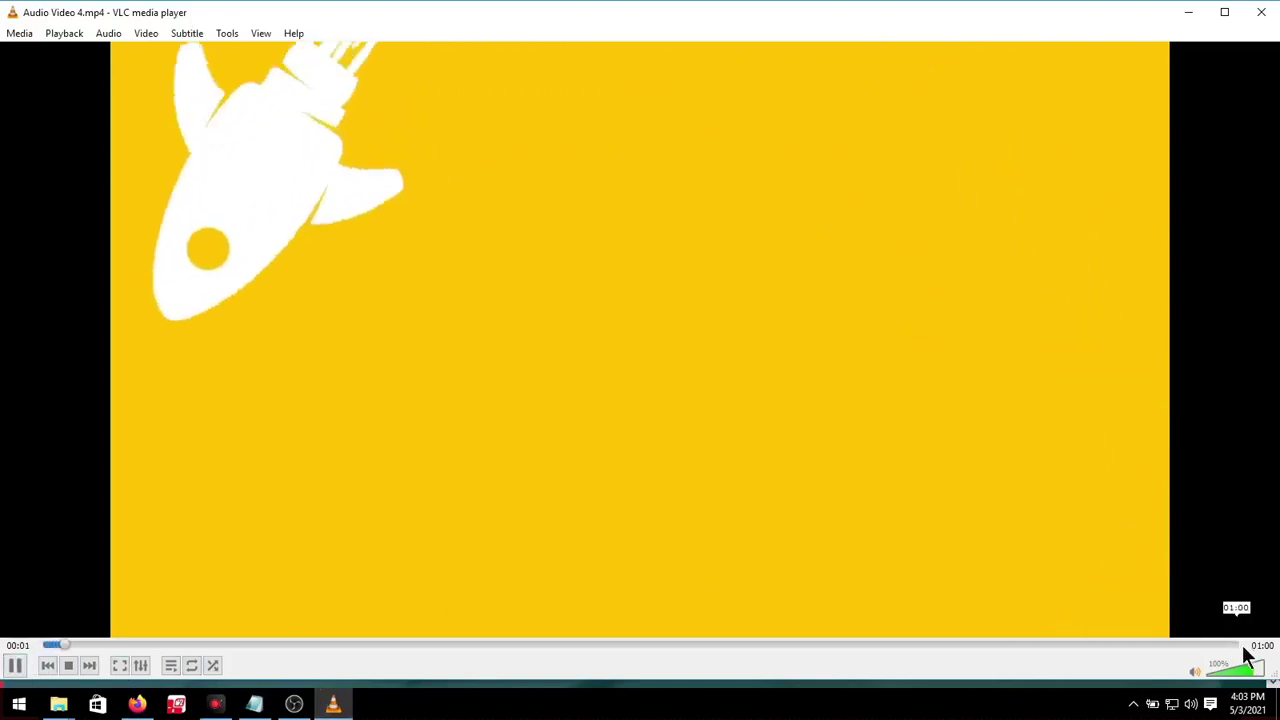
Lower the volume of the playing video to about 35% and switch to the Audio Videos folder in File Explorer.
mouse_move(1258, 680)
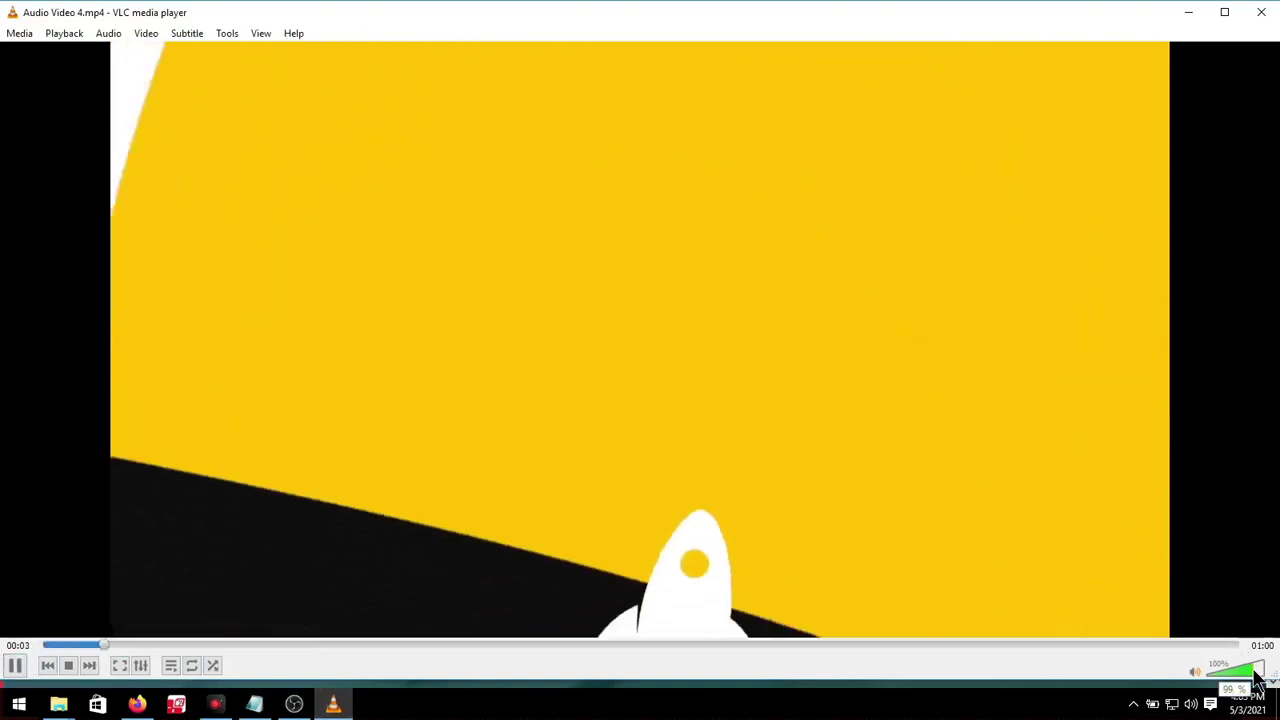
drag(1258, 680, 1229, 674)
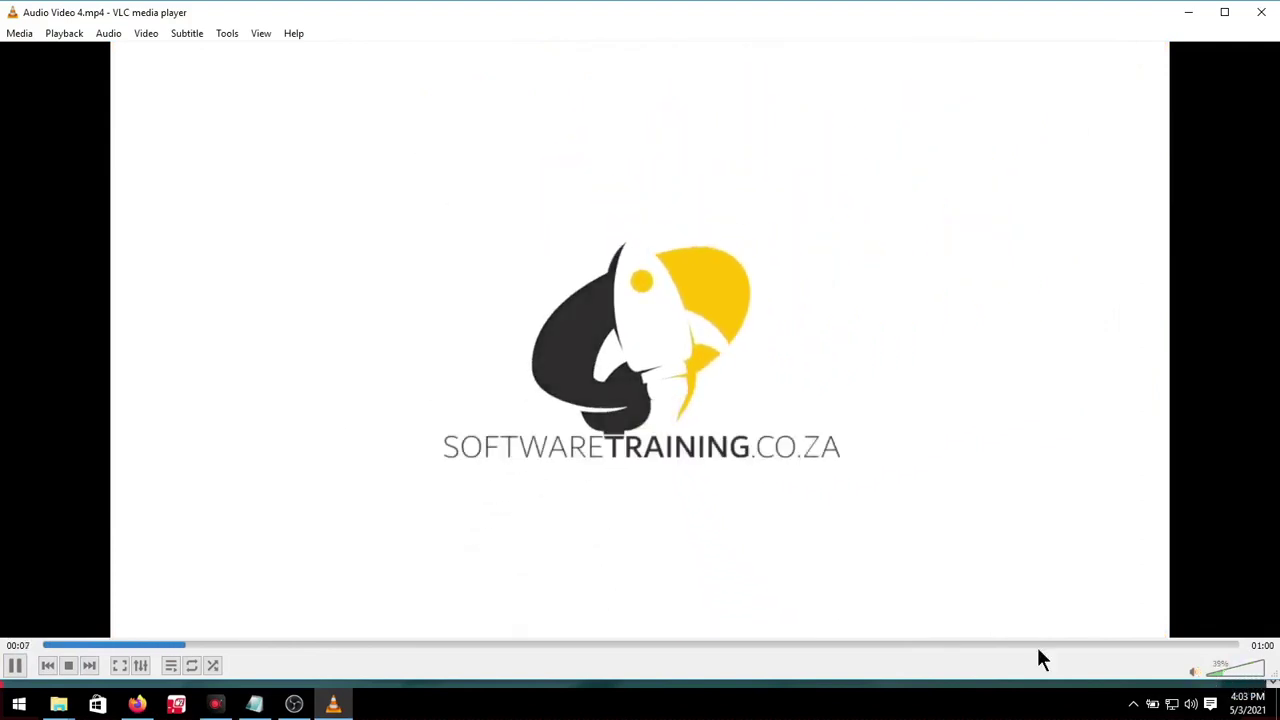
mouse_move(55, 706)
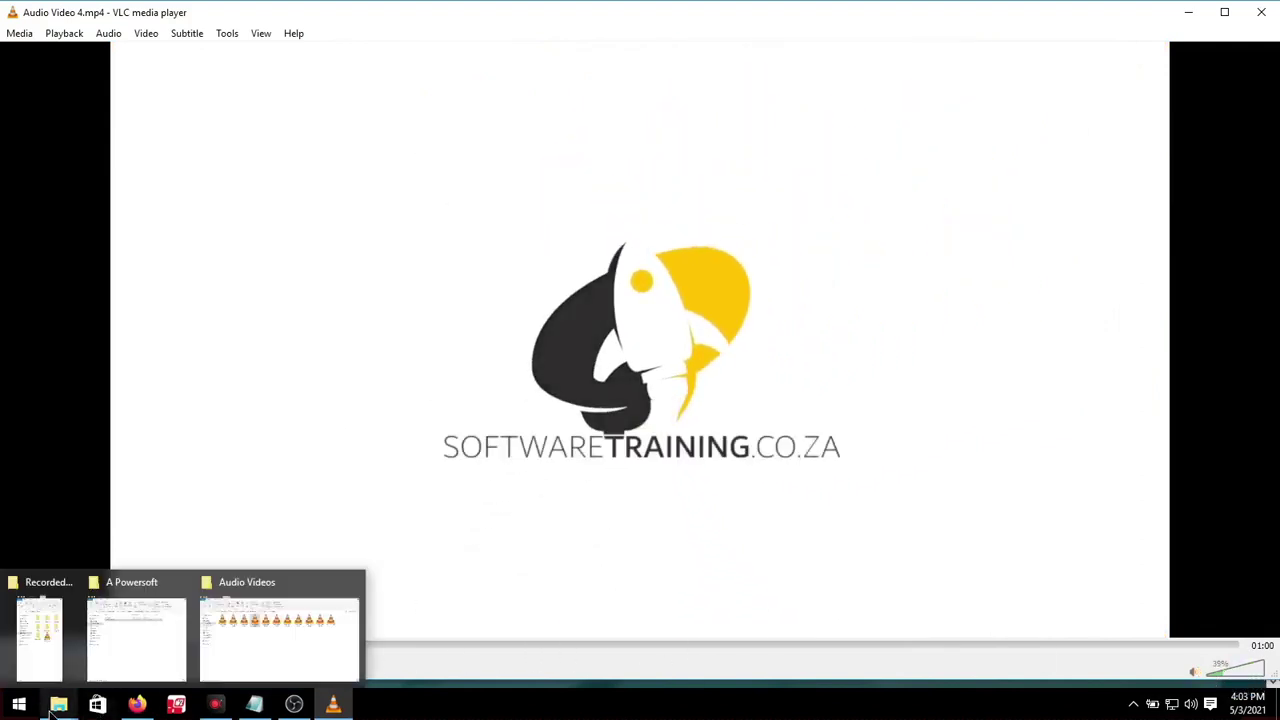
click(286, 648)
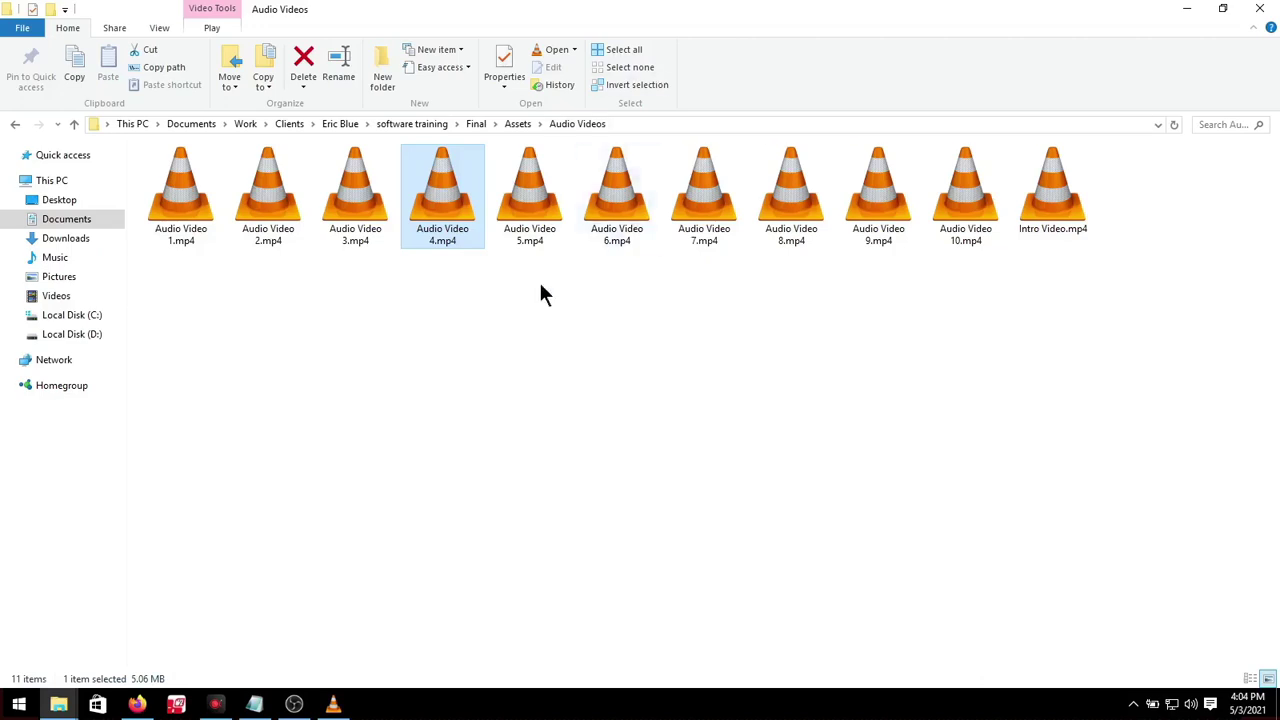
Pause Audio Video 4.mp4 in VLC and bring up the ApowerREC recorder over the Apowersoft page in Firefox.
click(333, 704)
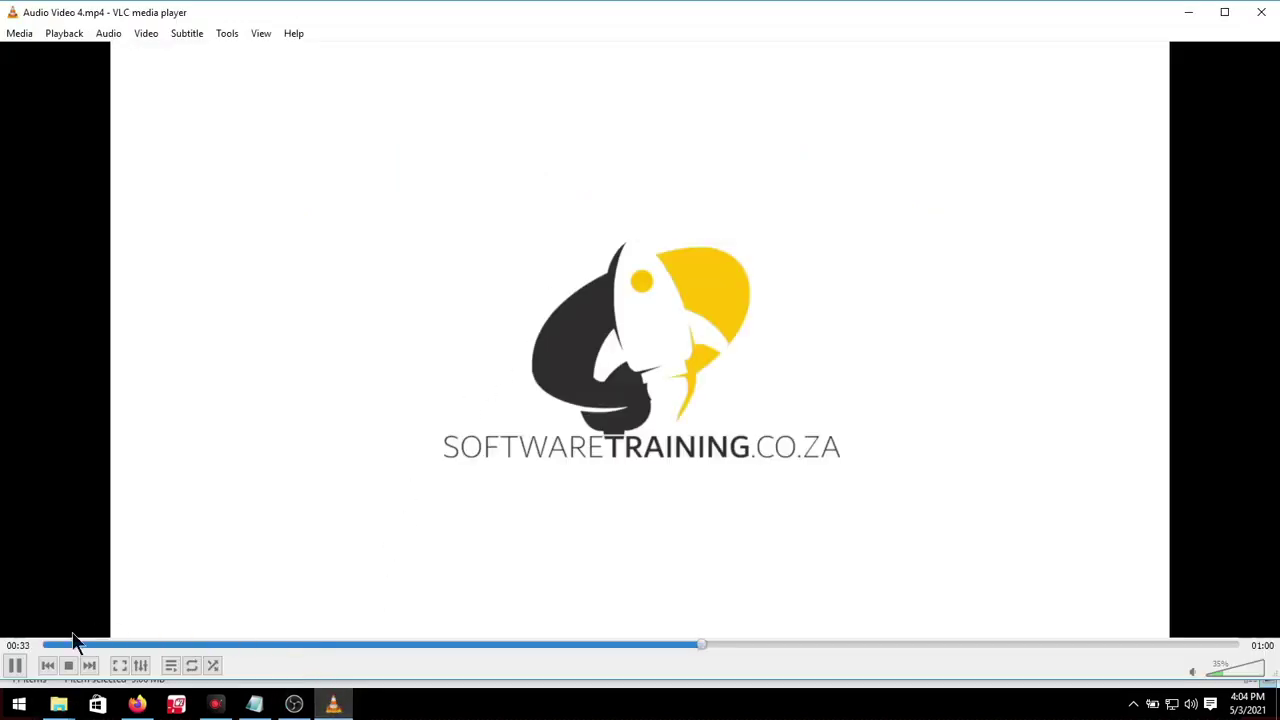
click(16, 676)
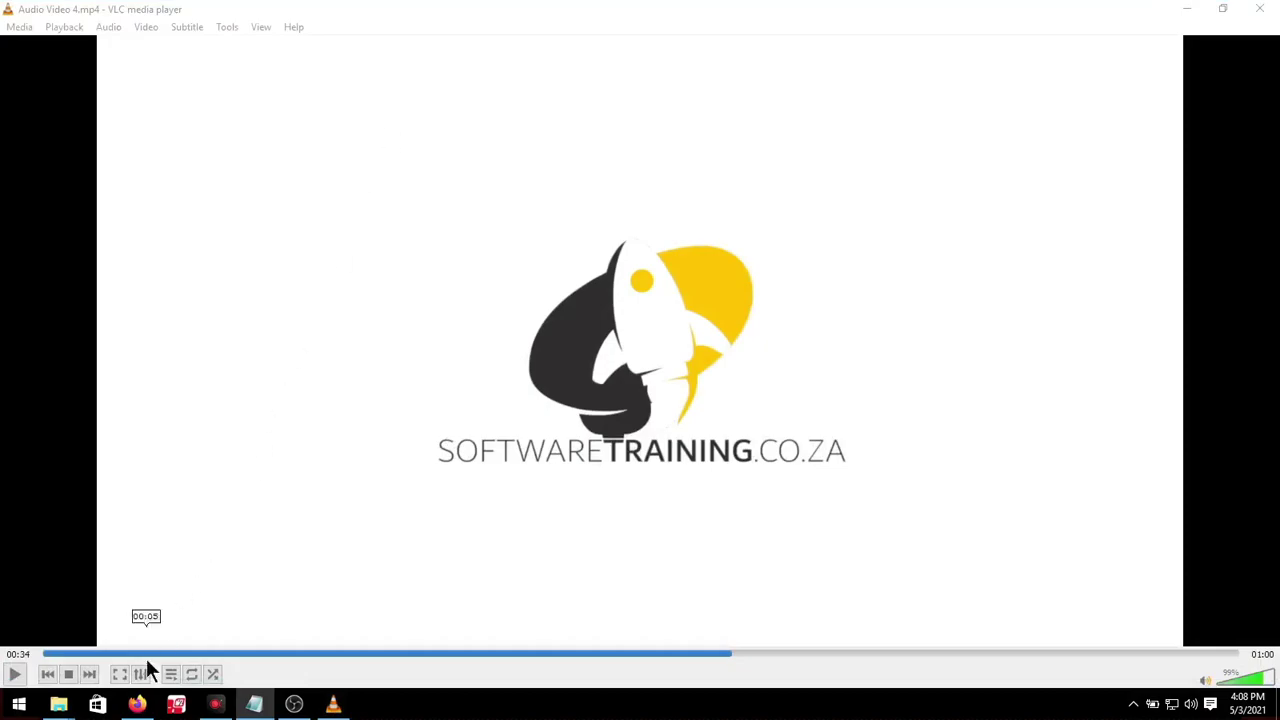
click(138, 705)
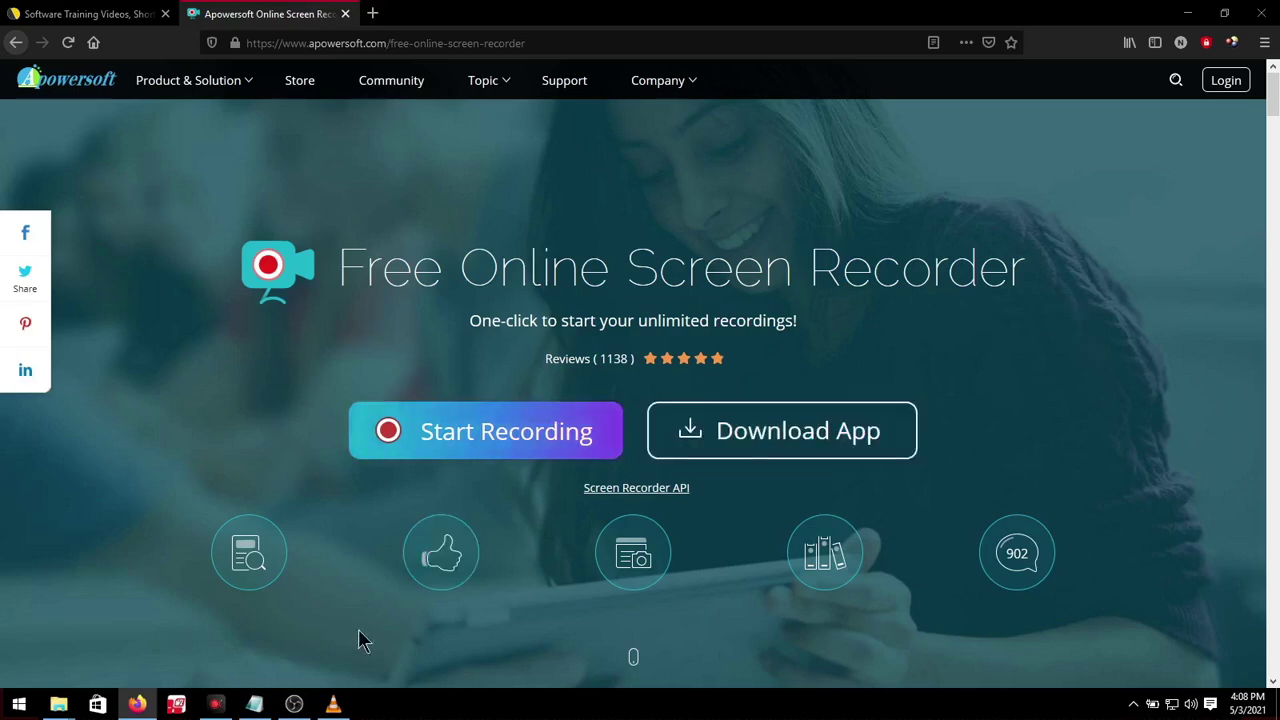
click(215, 704)
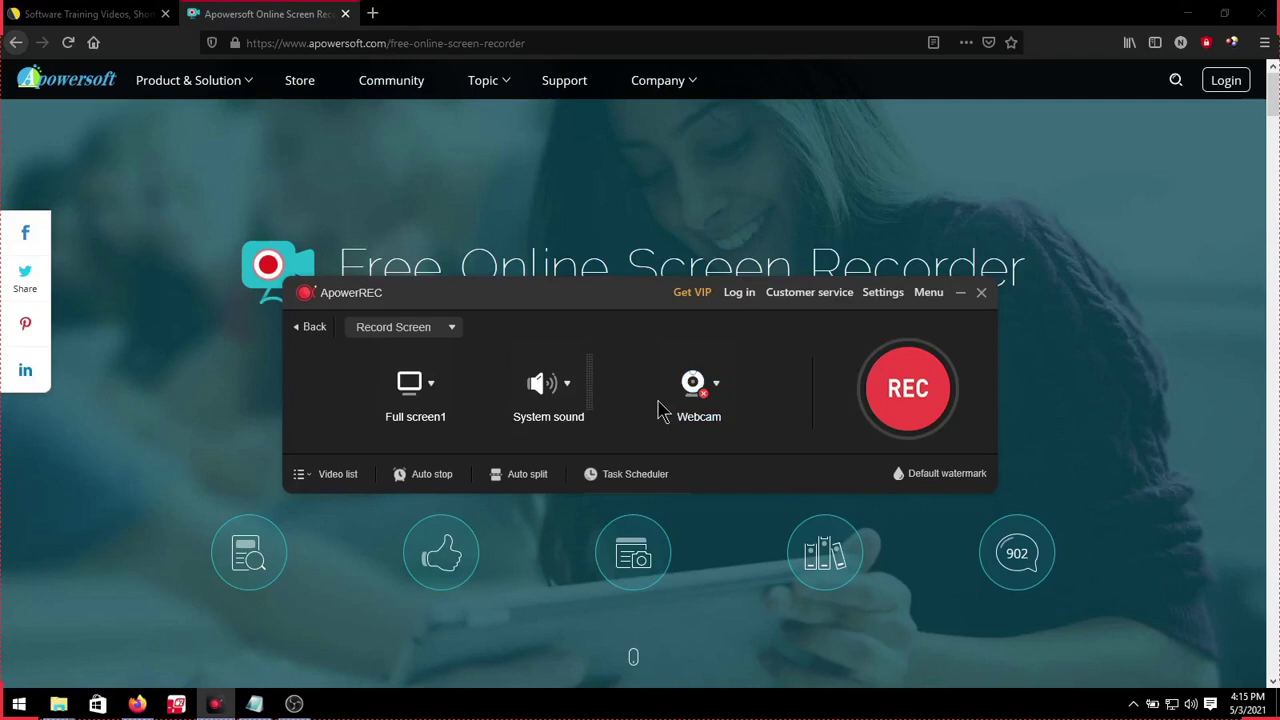
key(super+plus)
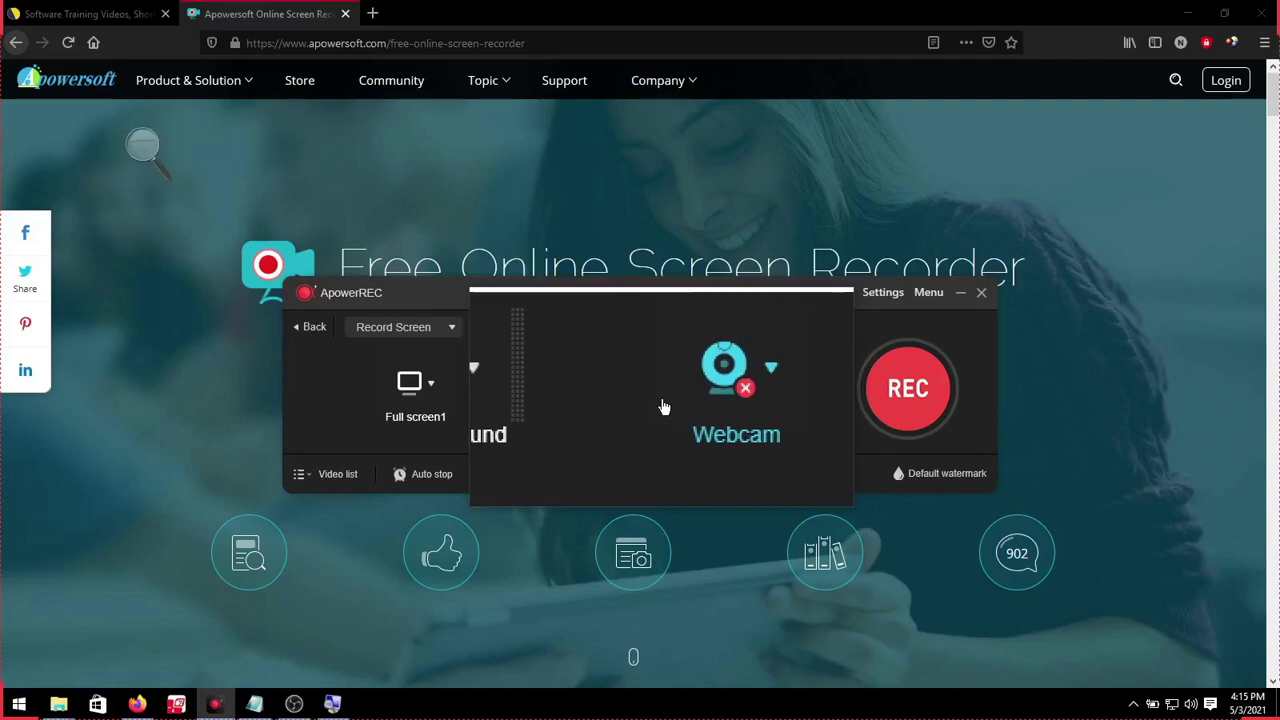
key(super+minus)
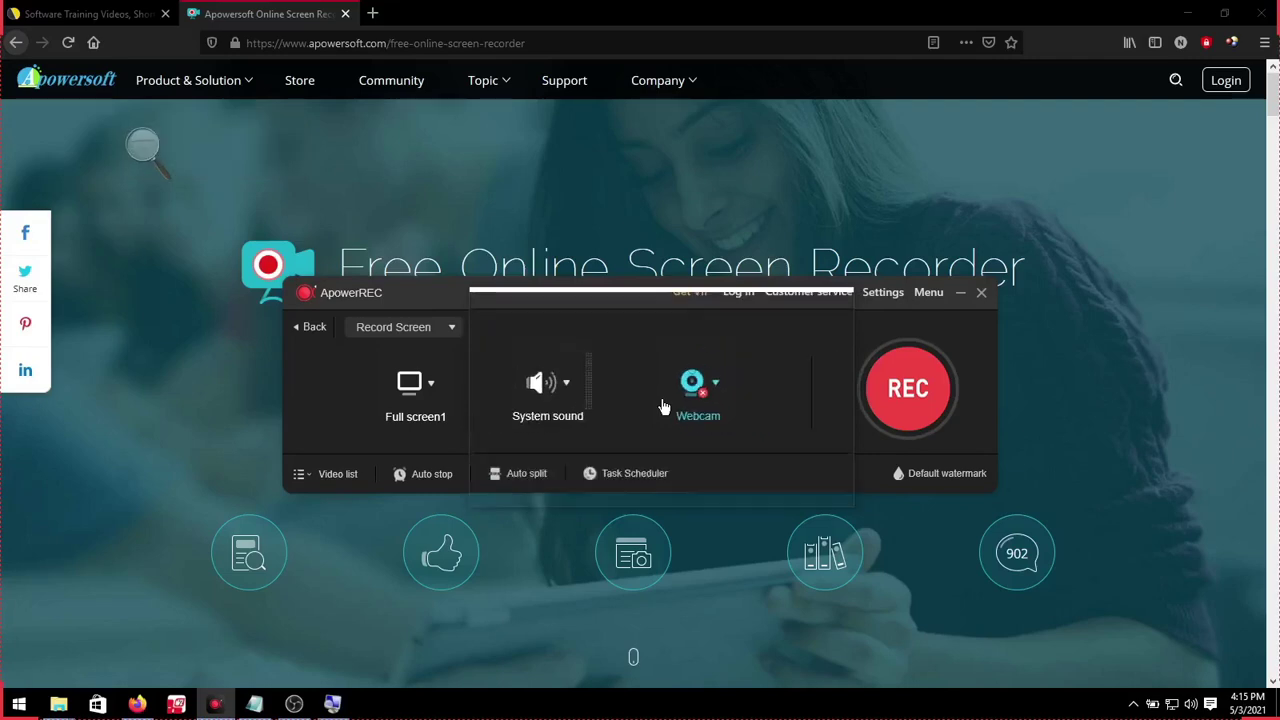
key(super+plus)
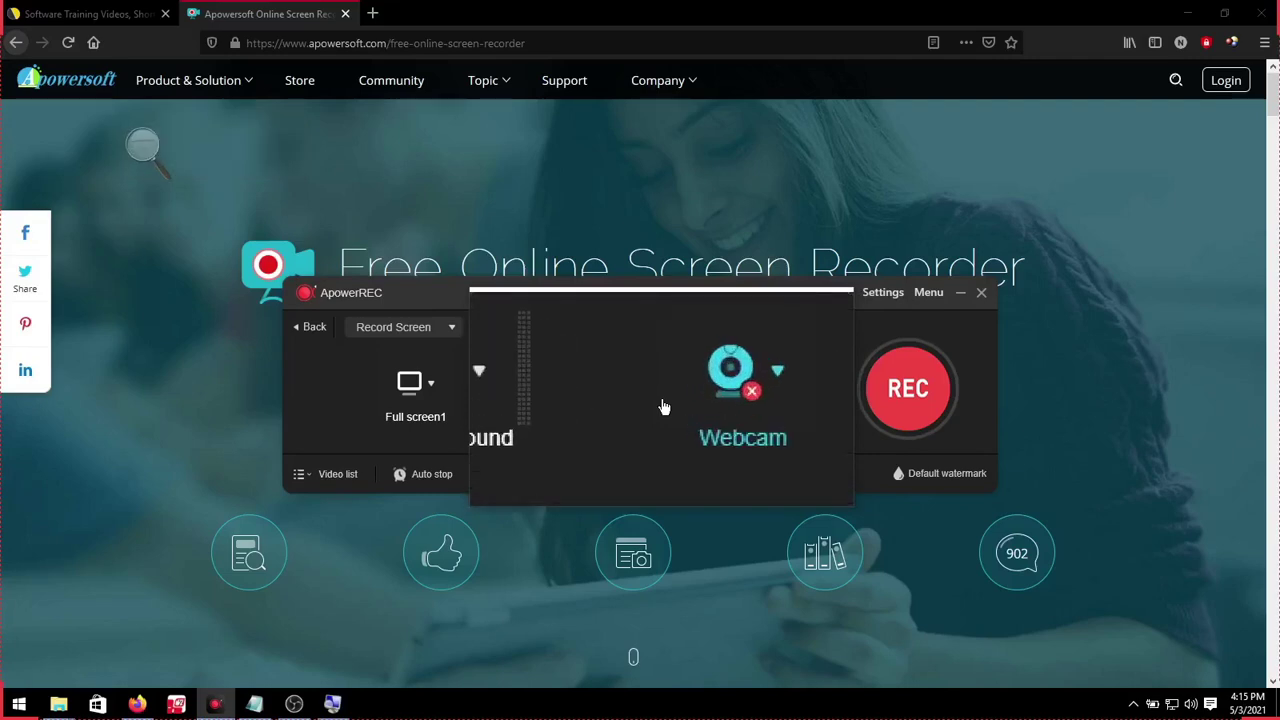
key(super+Escape)
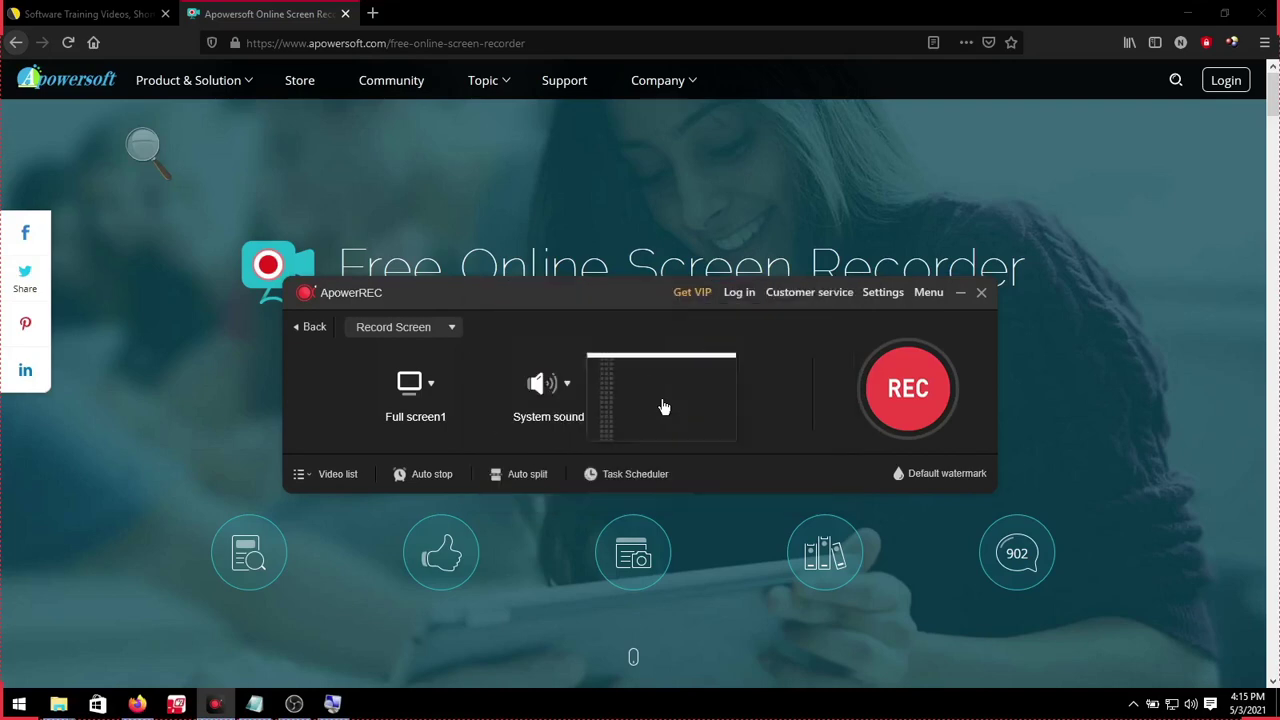
key(super+plus)
key(super+Escape)
Open the ApowerREC settings, look over the output folder and set the video frame rate to 30.
click(883, 298)
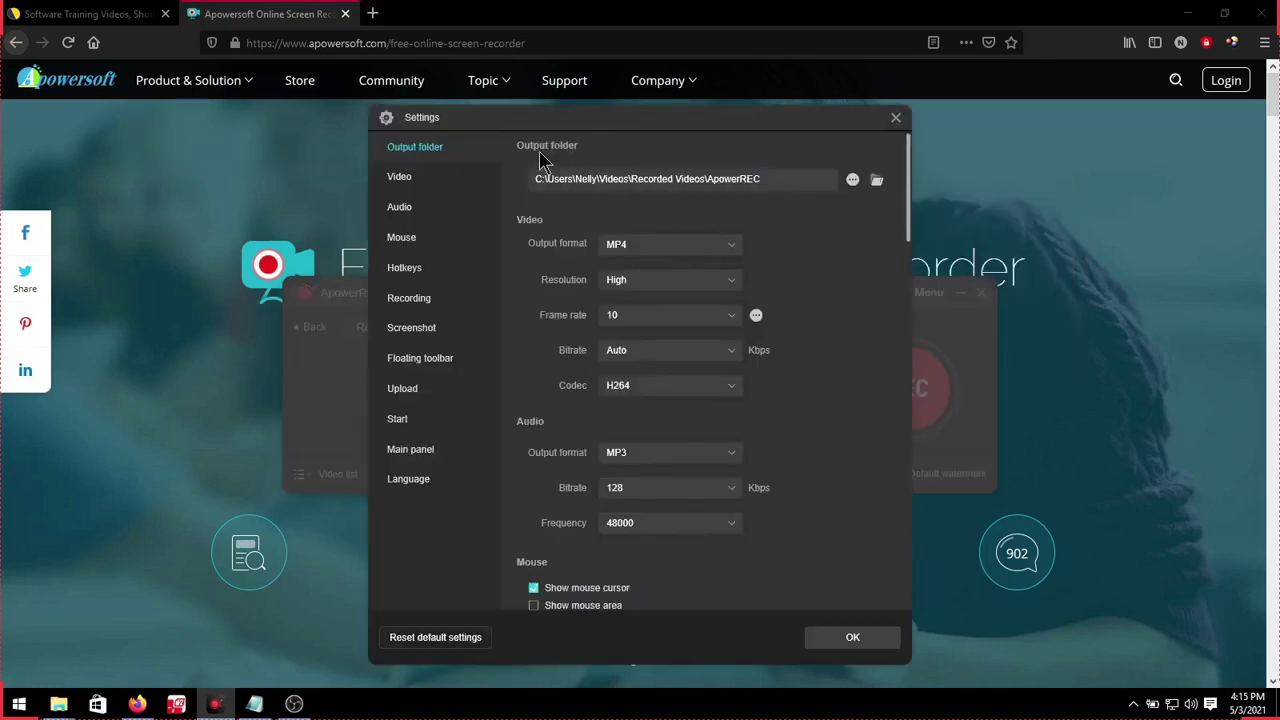
key(super+plus)
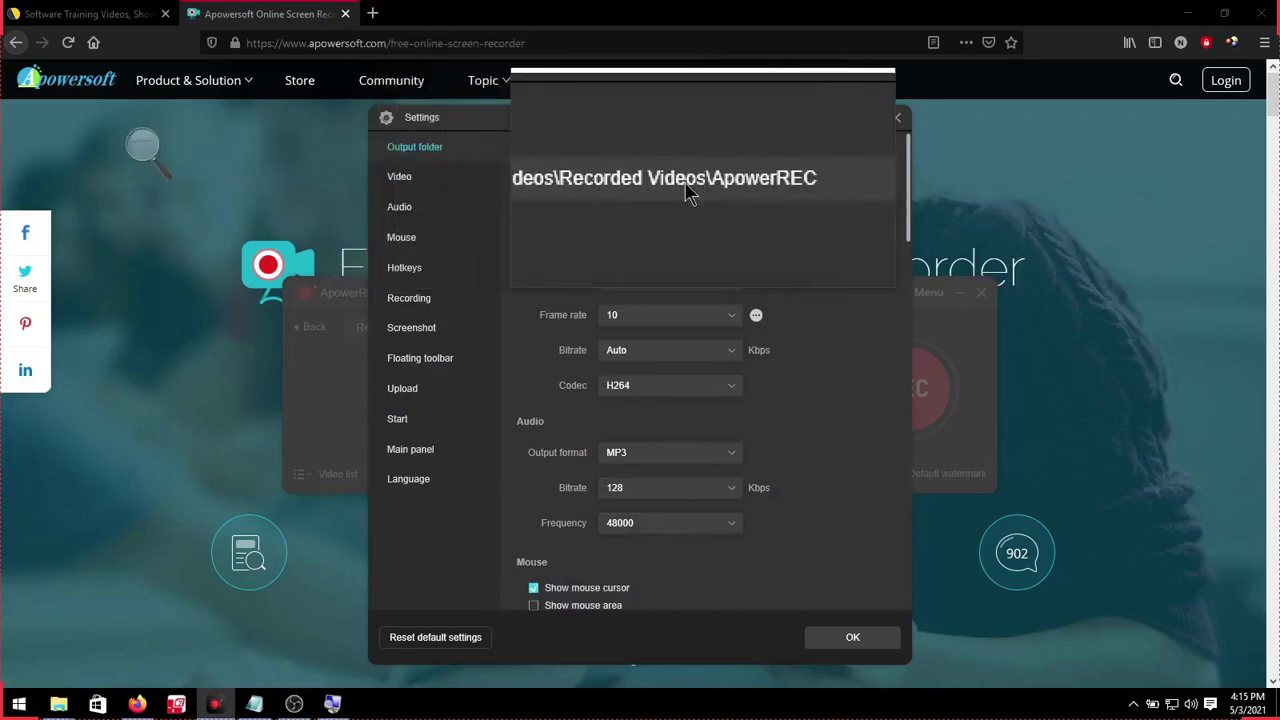
key(super+Escape)
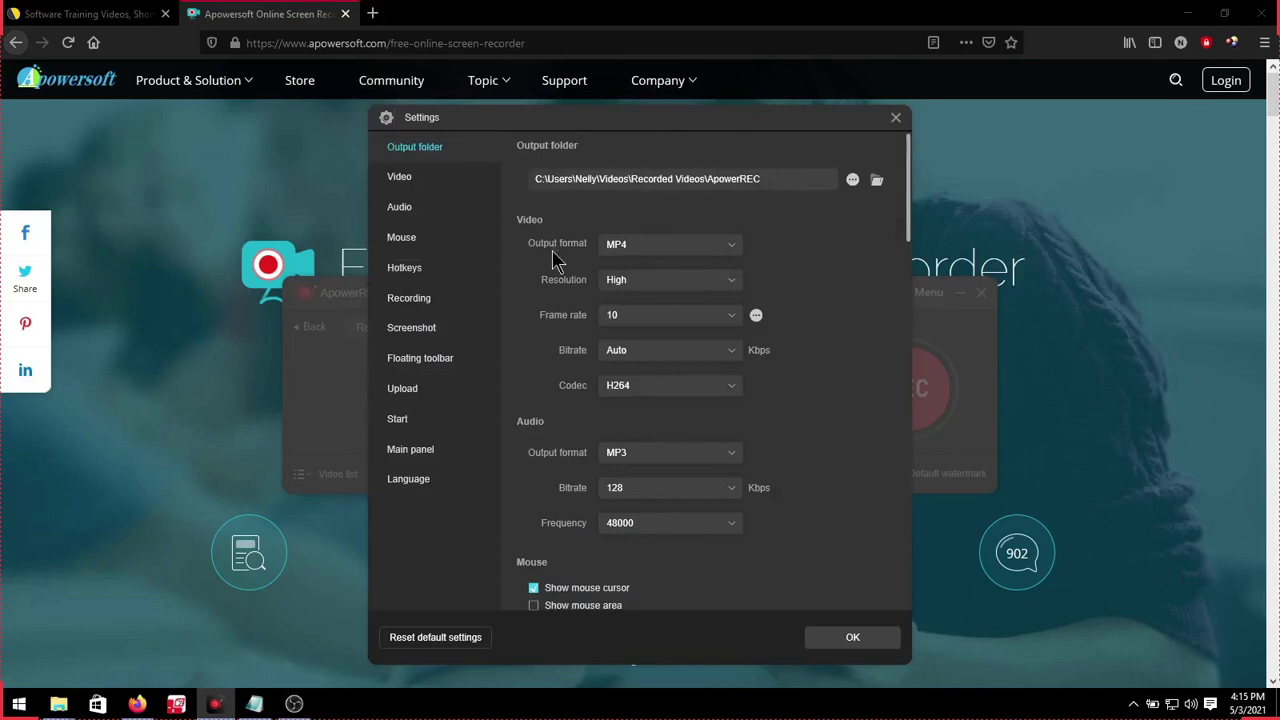
key(super+plus)
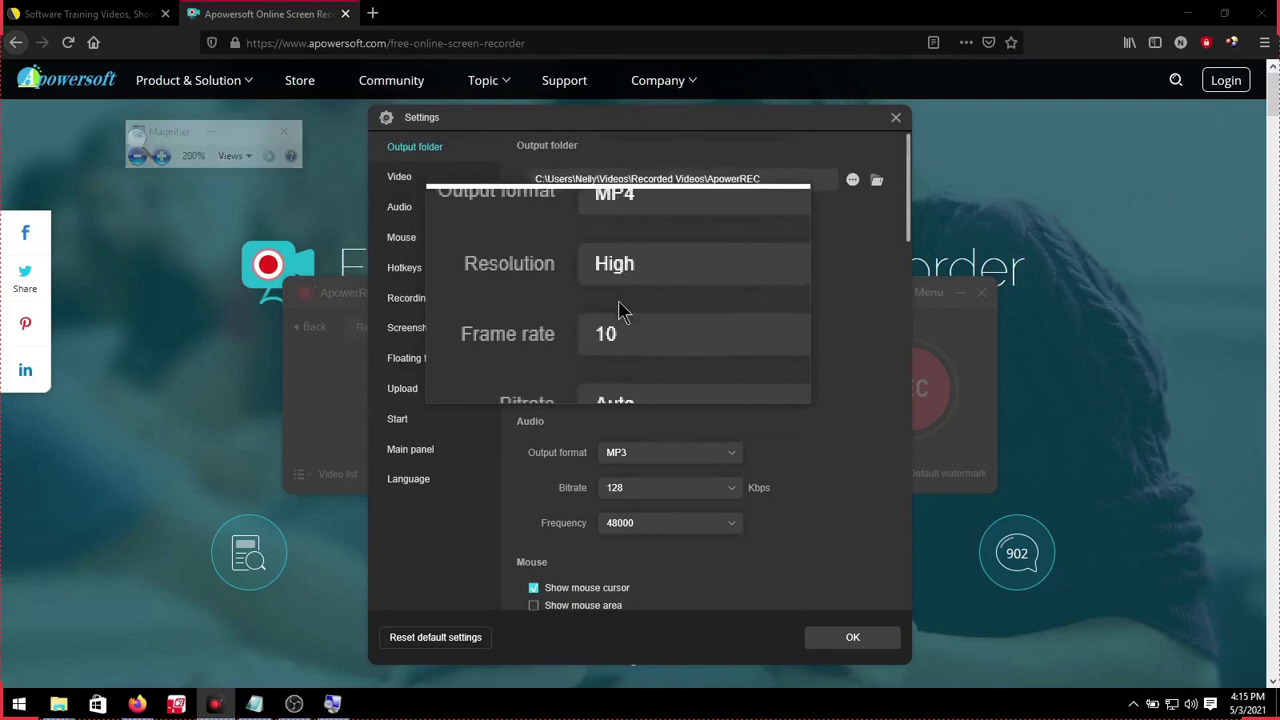
click(624, 327)
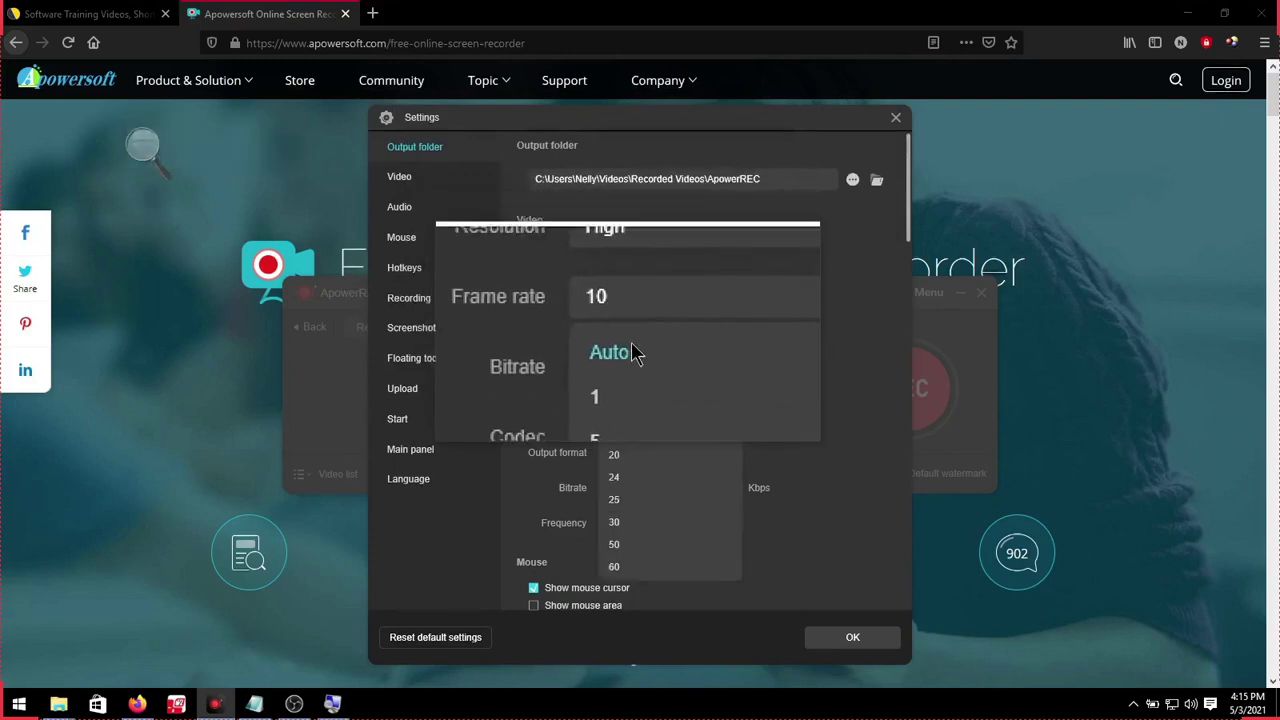
click(622, 526)
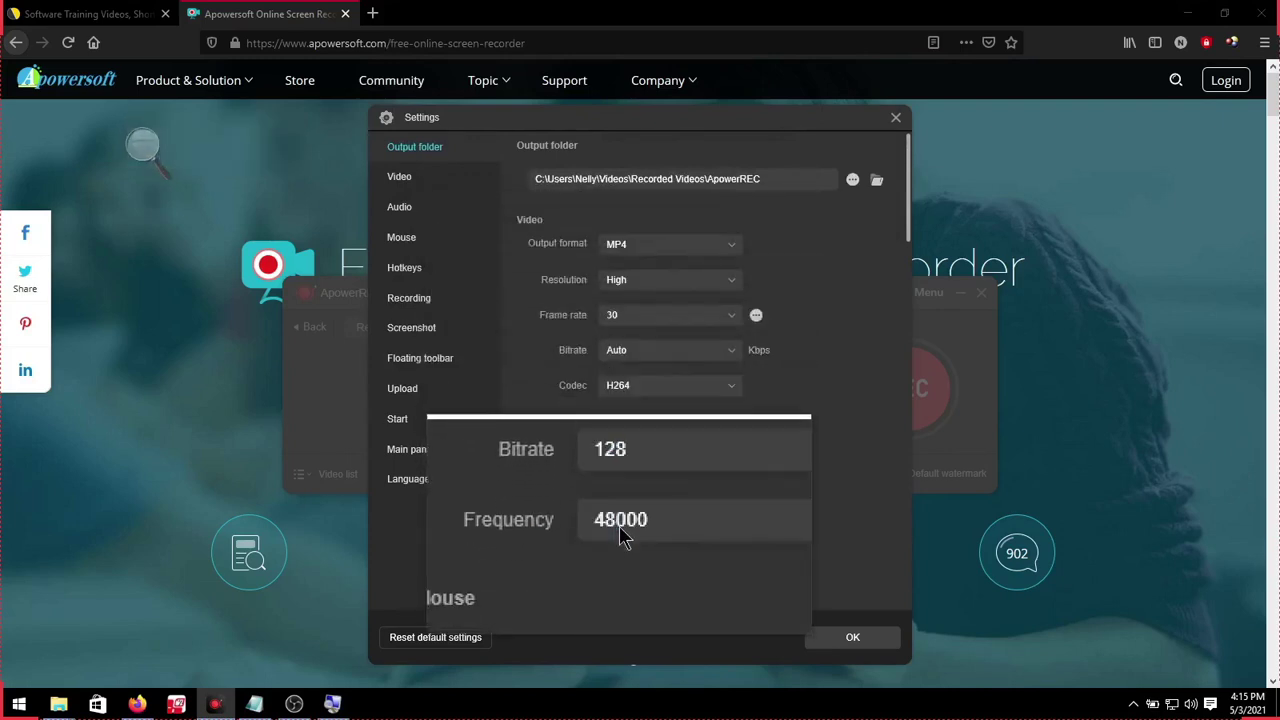
key(super+Escape)
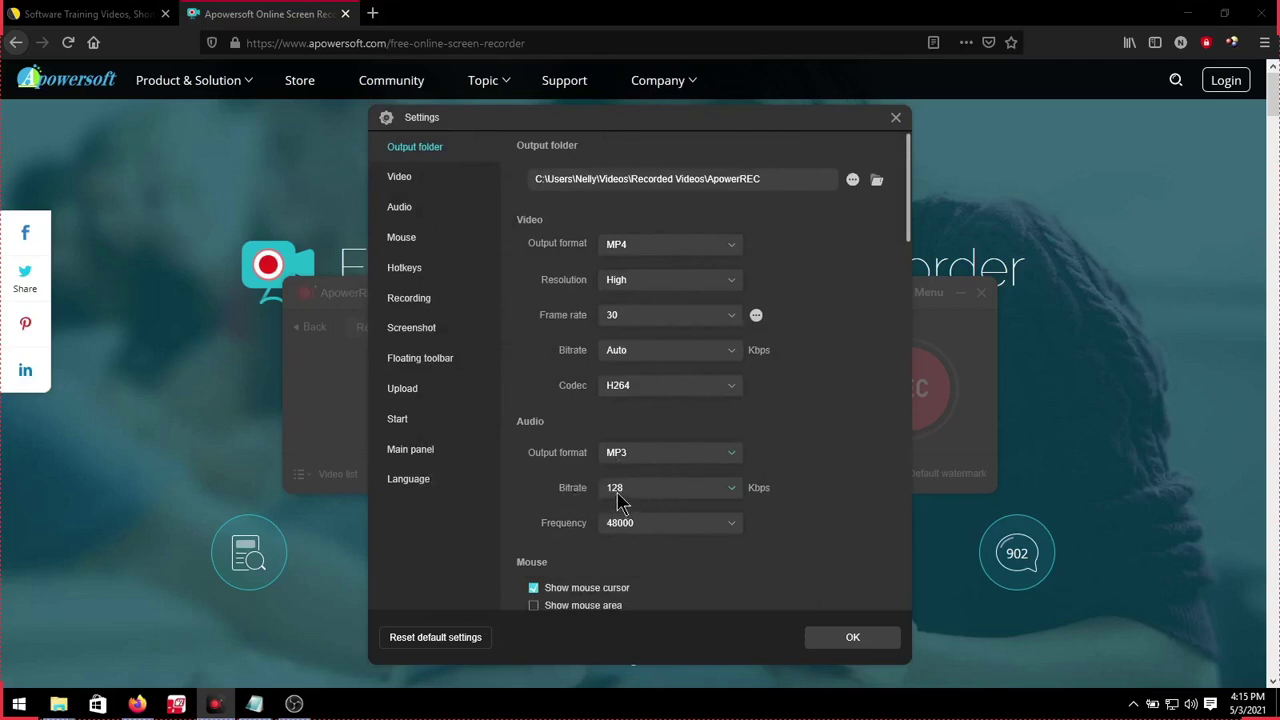
Set the audio frequency to 44100.
key(super+plus)
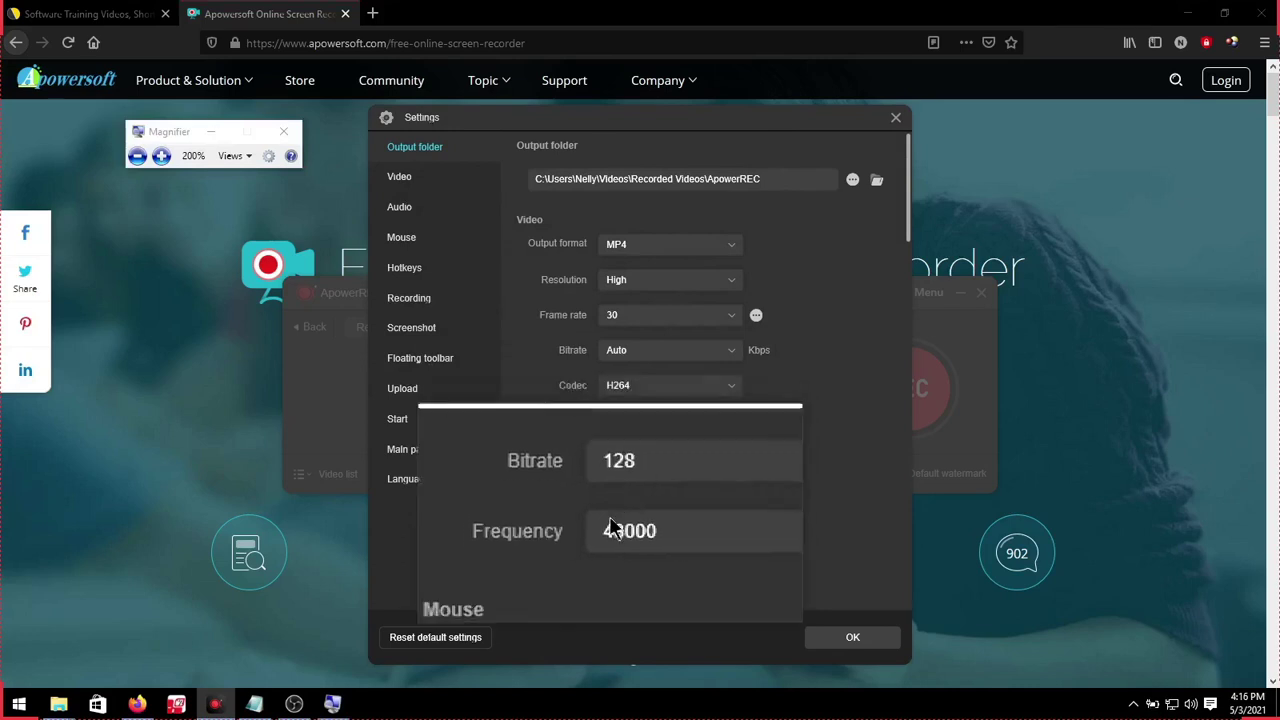
click(630, 530)
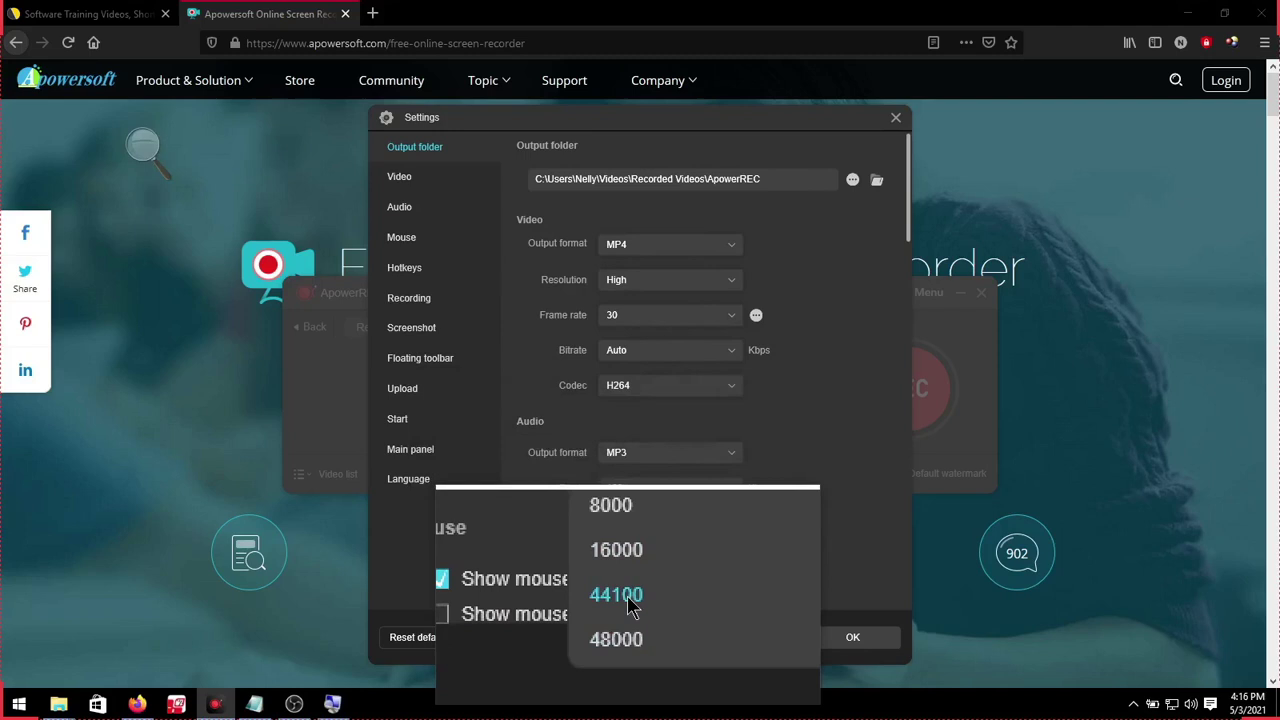
click(630, 603)
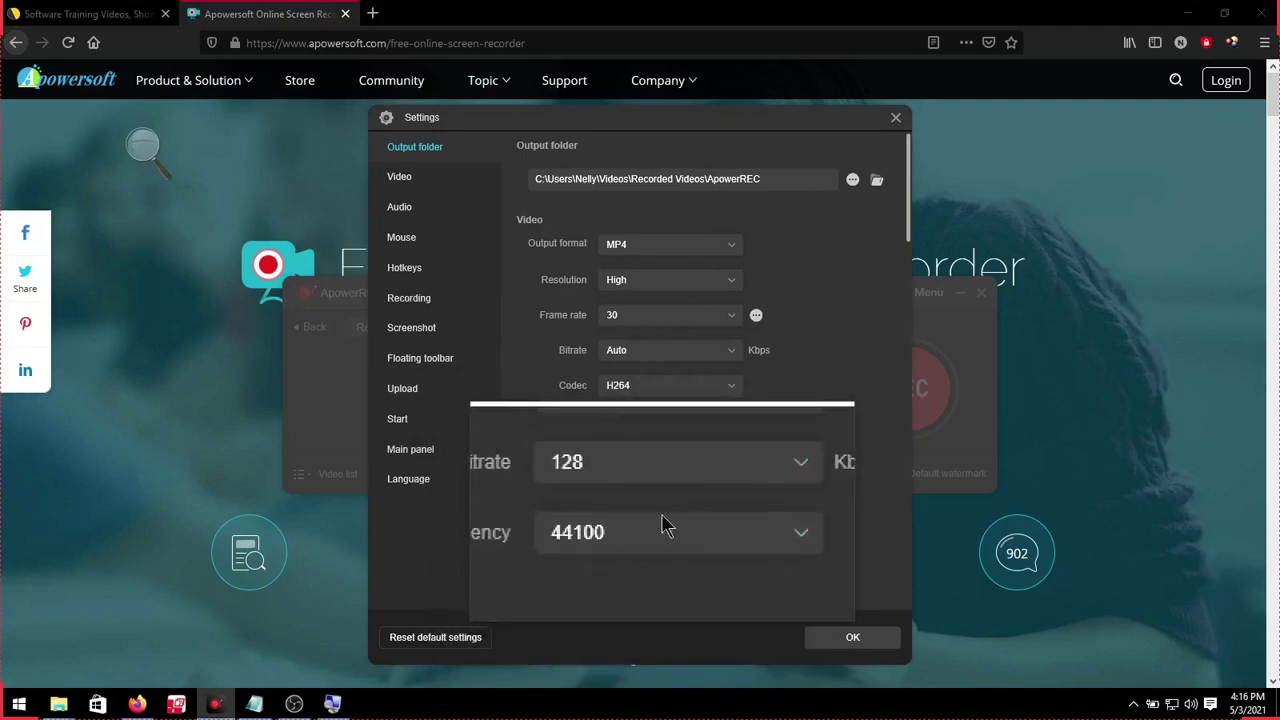
Review the key assigned to the Start/Stop recording hotkey and confirm the recorder settings.
scroll(814, 469, down, 3)
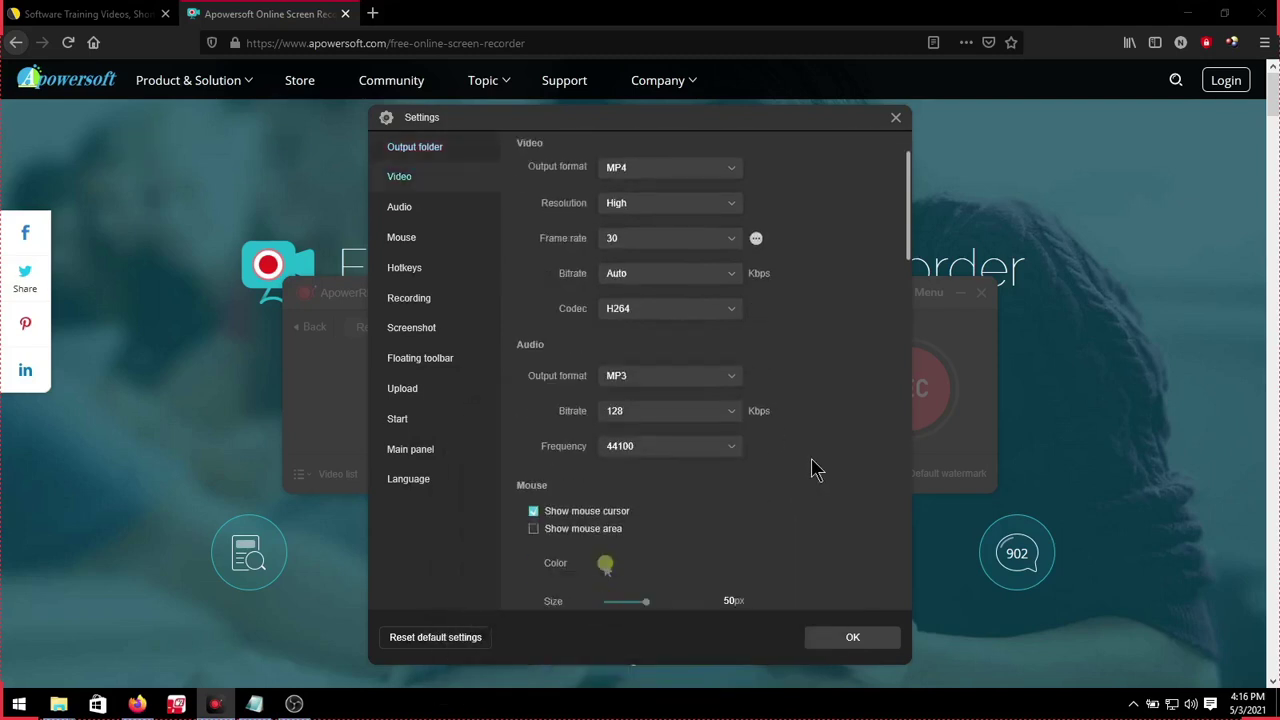
scroll(800, 440, down, 3)
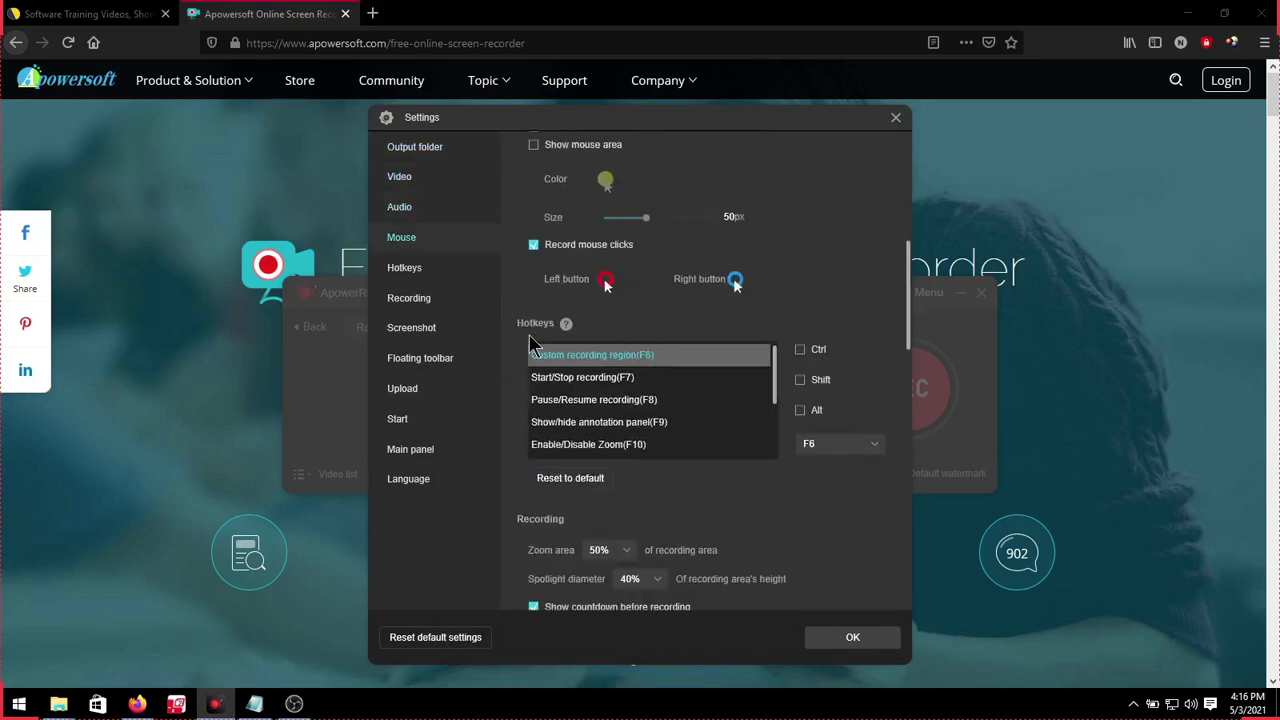
key(super+plus)
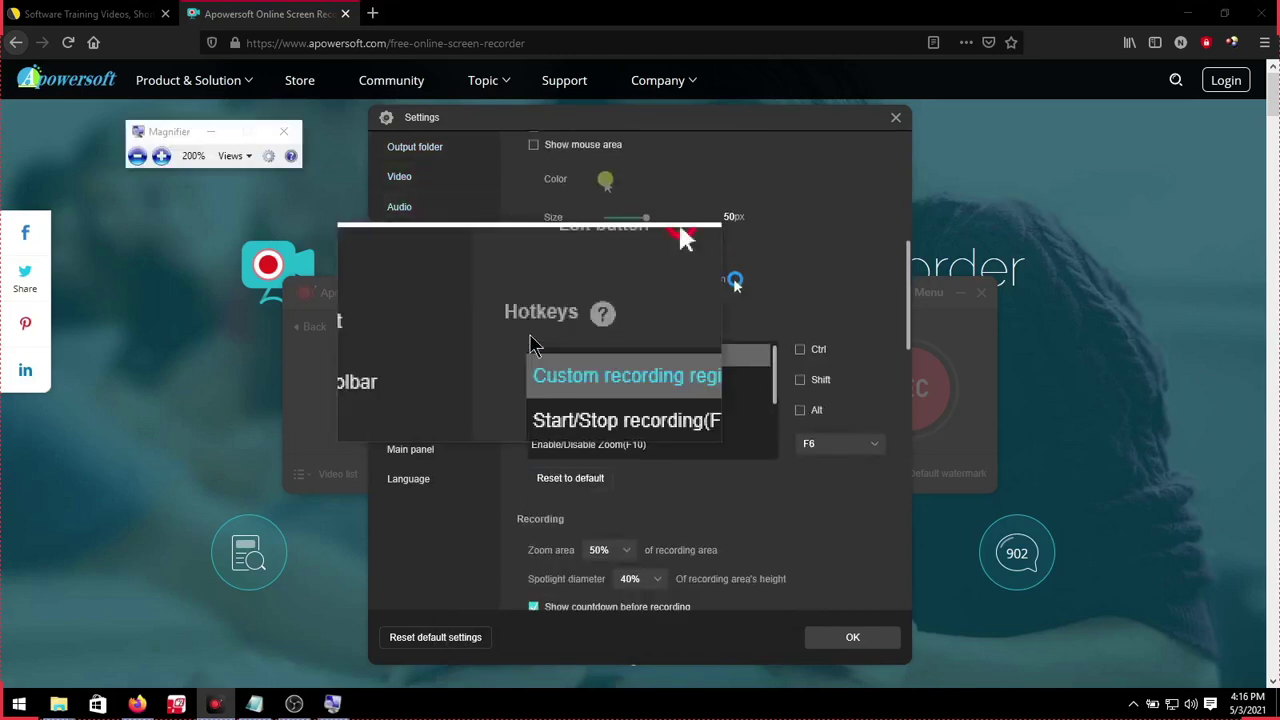
key(super+Escape)
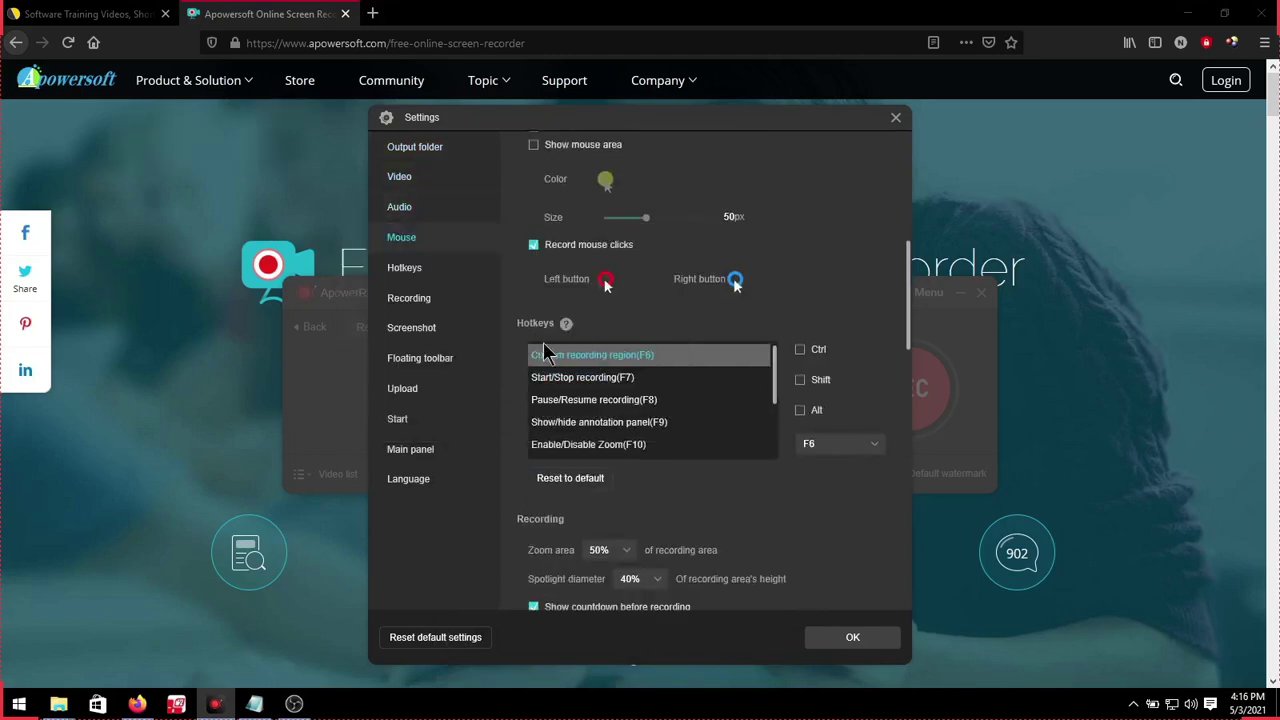
click(590, 386)
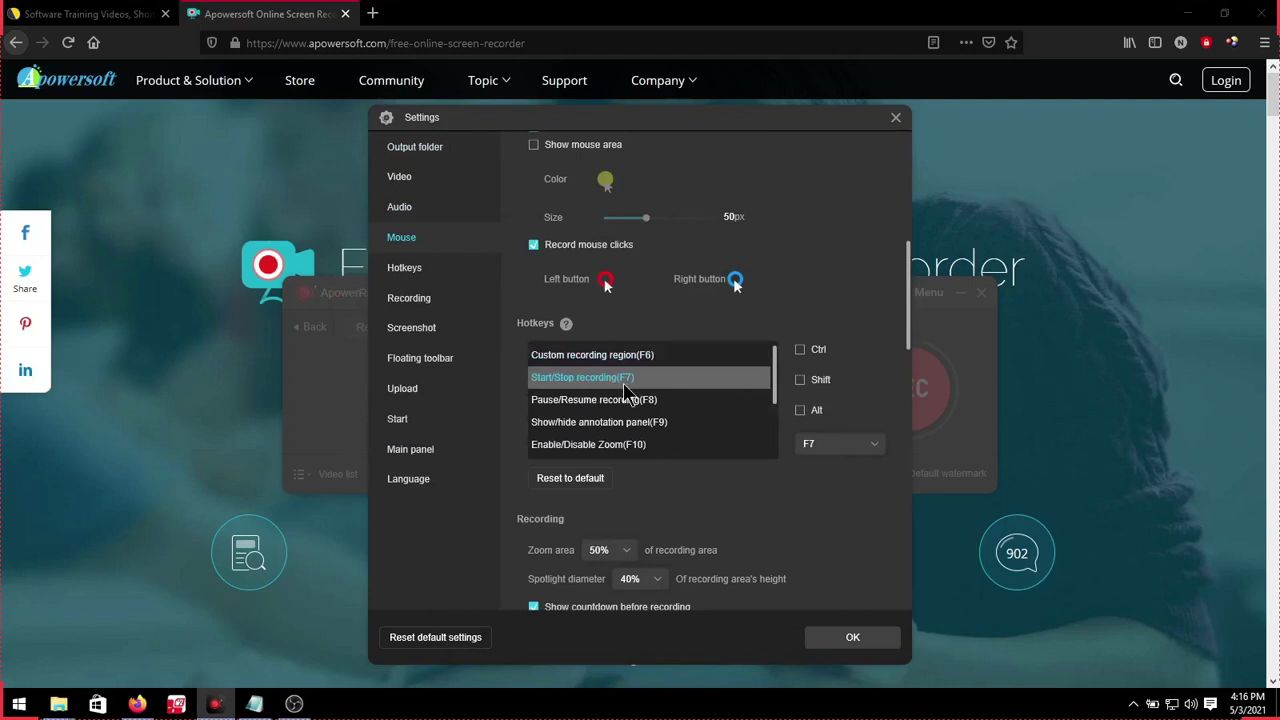
key(super+plus)
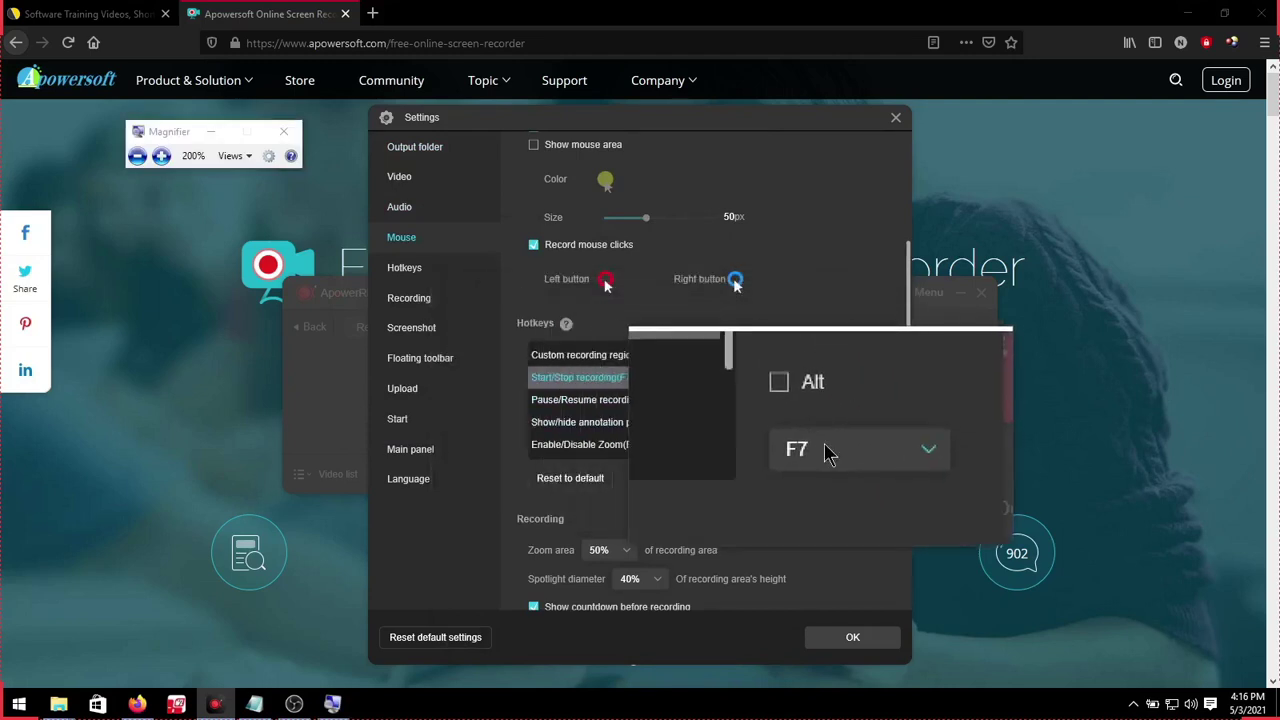
click(828, 451)
click(808, 449)
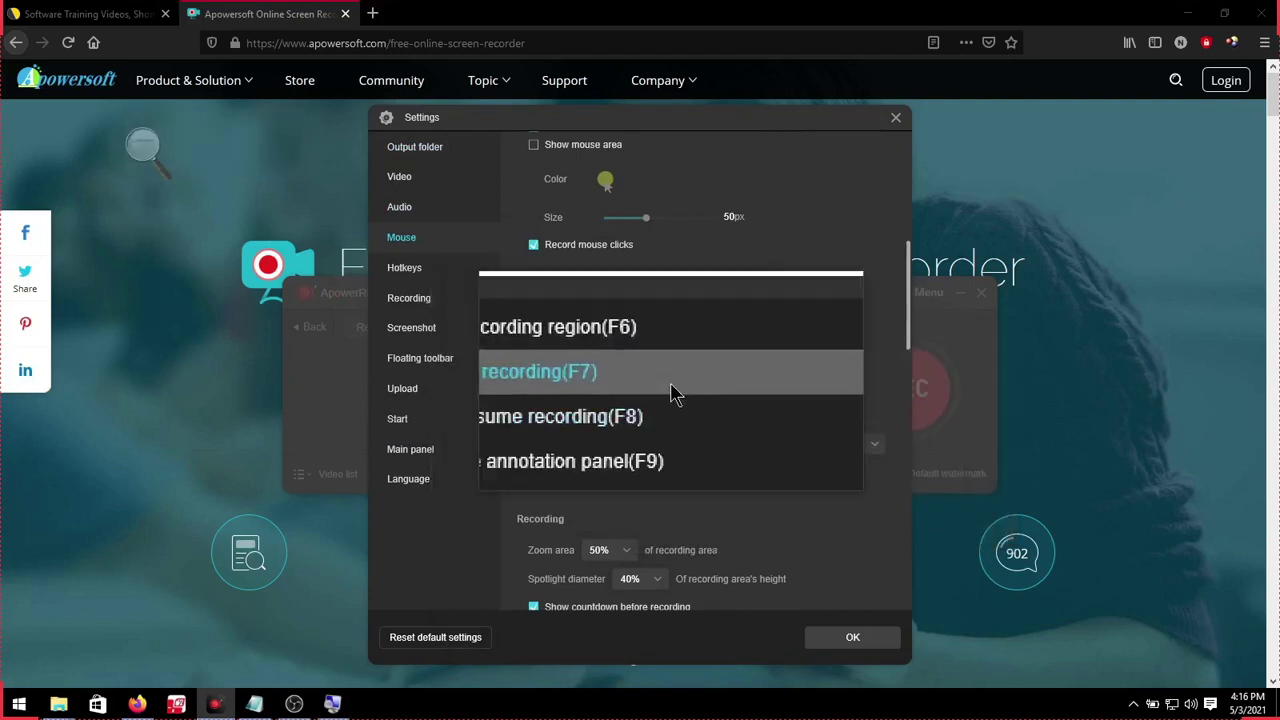
key(super+Escape)
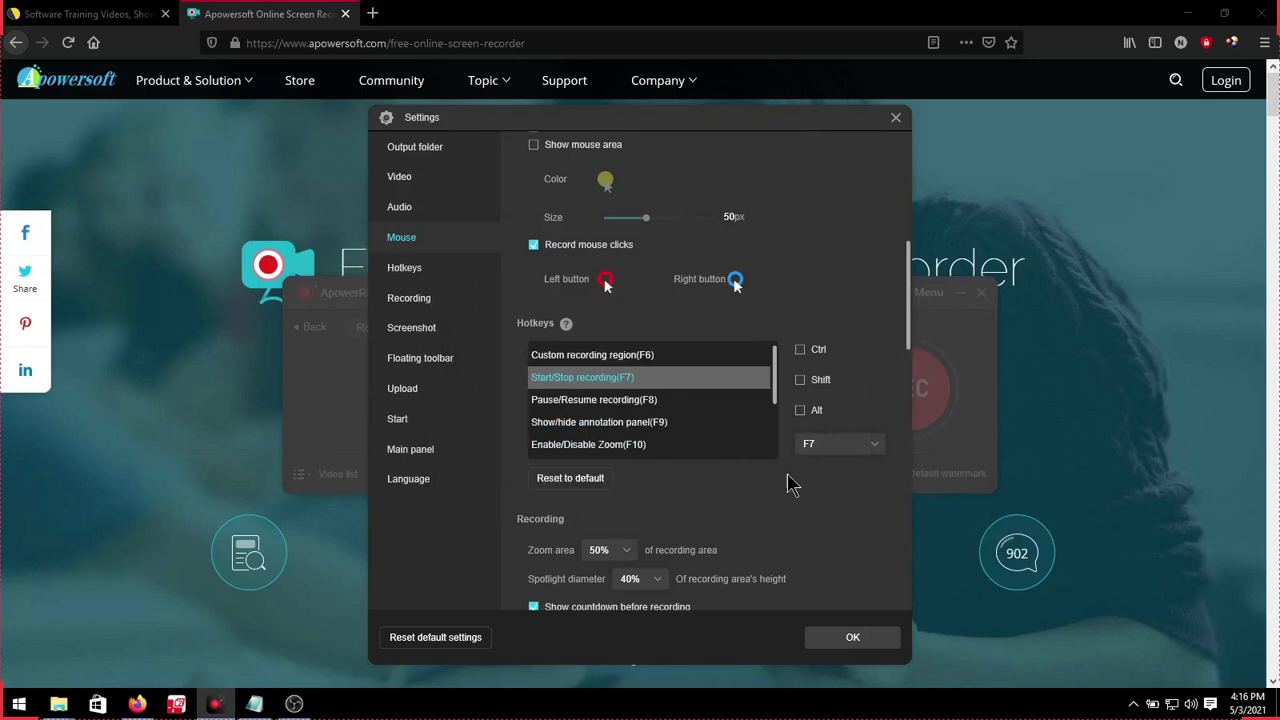
click(829, 638)
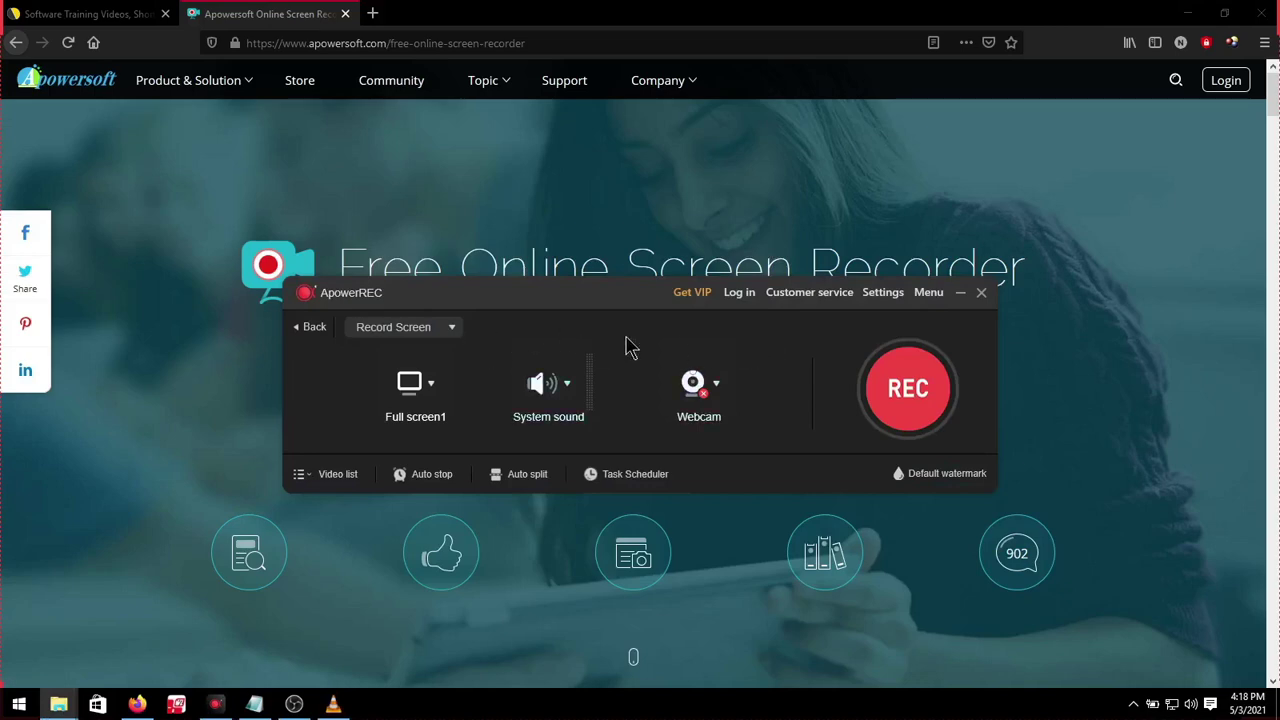
Choose Record Screen as the recording mode and look over the region and full-screen display options, keeping full screen on Display1.
click(411, 333)
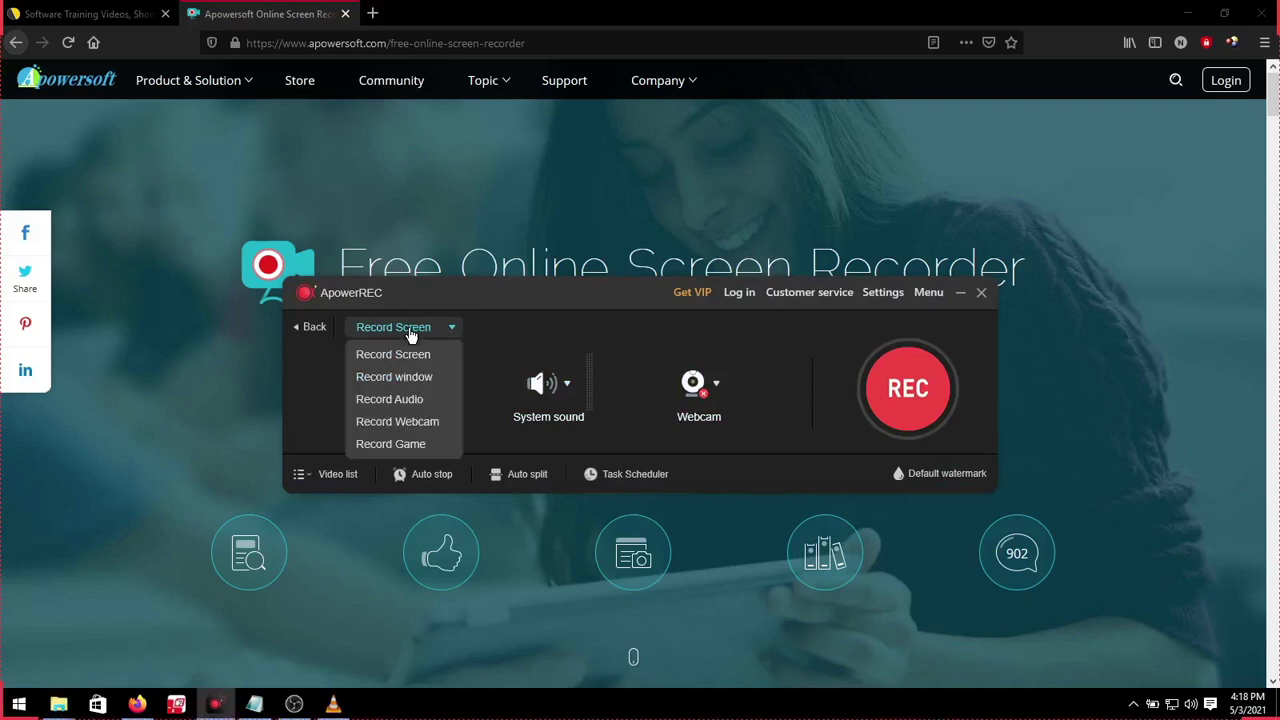
click(414, 362)
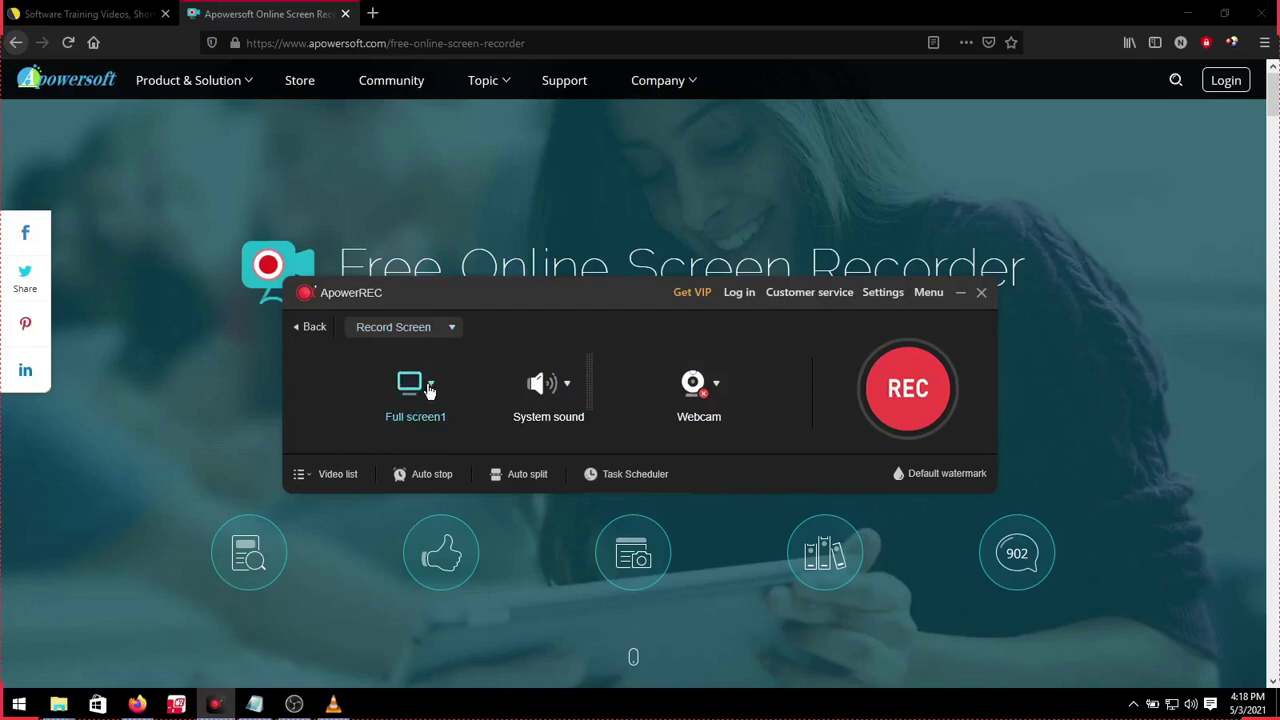
click(428, 390)
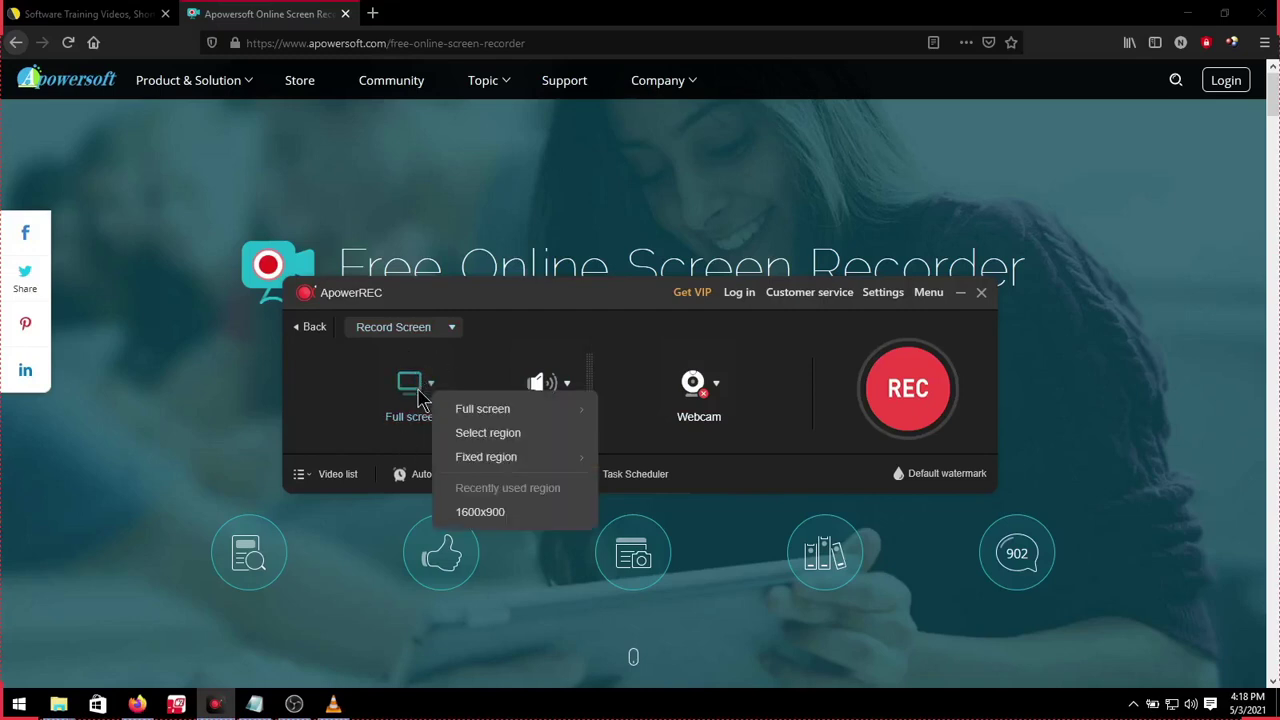
mouse_move(502, 416)
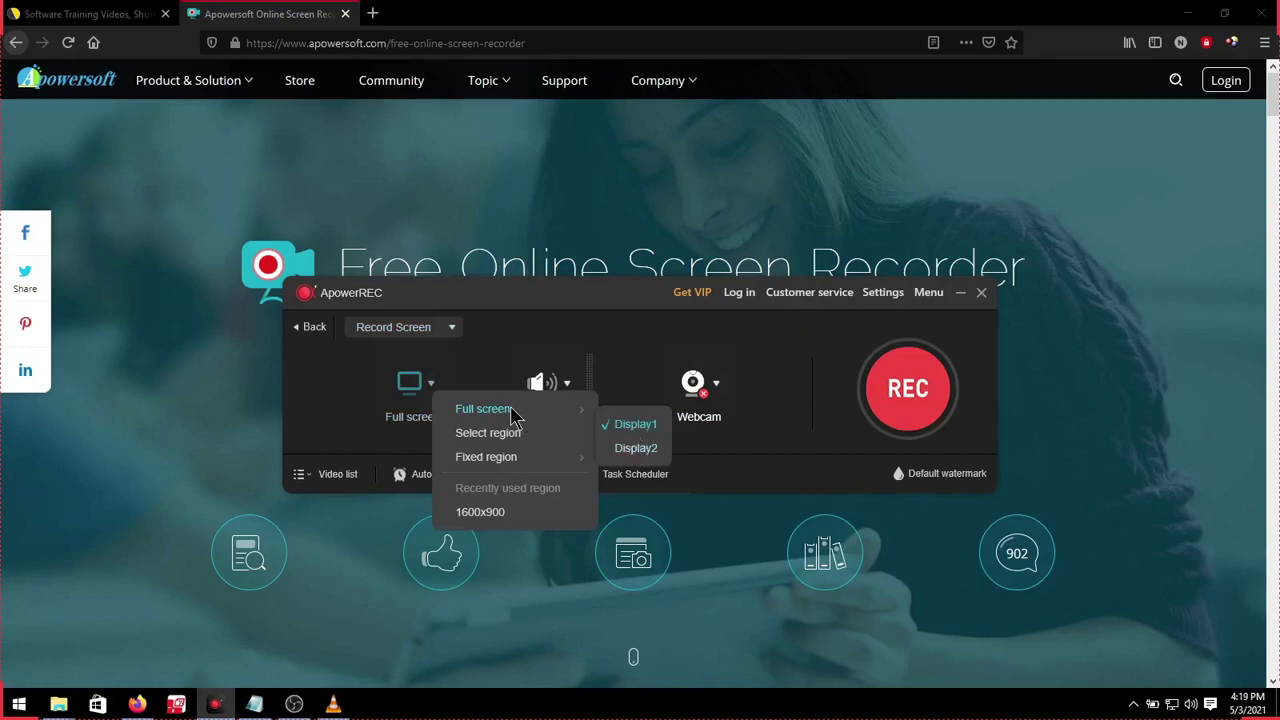
click(403, 410)
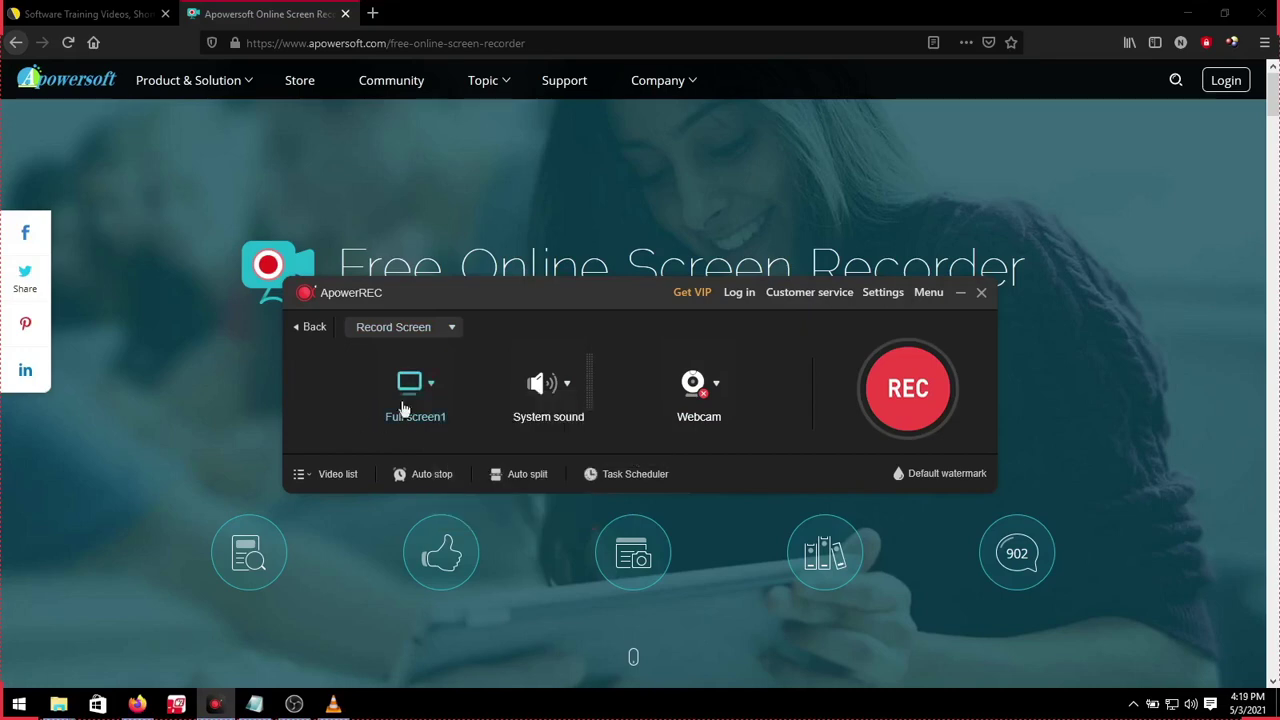
Set the audio source to system sound and microphone, with Microphone Array (USB PnP Audio Device) as the microphone.
click(567, 388)
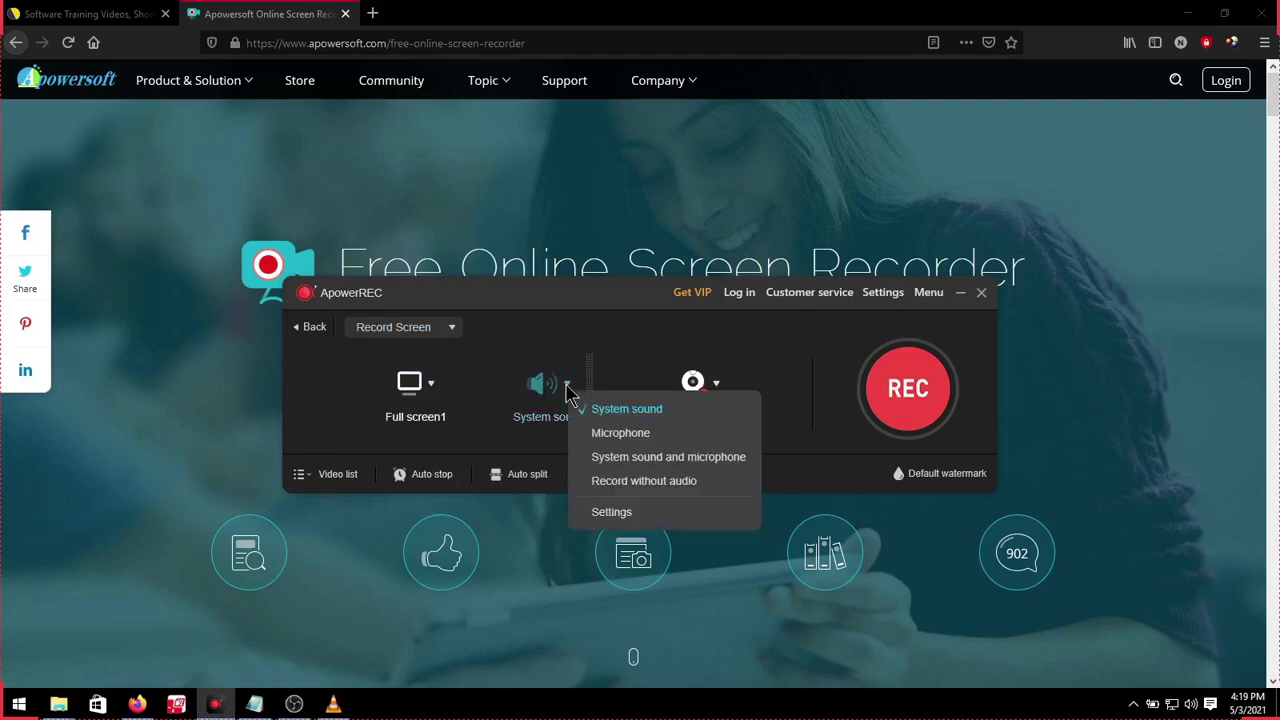
click(672, 460)
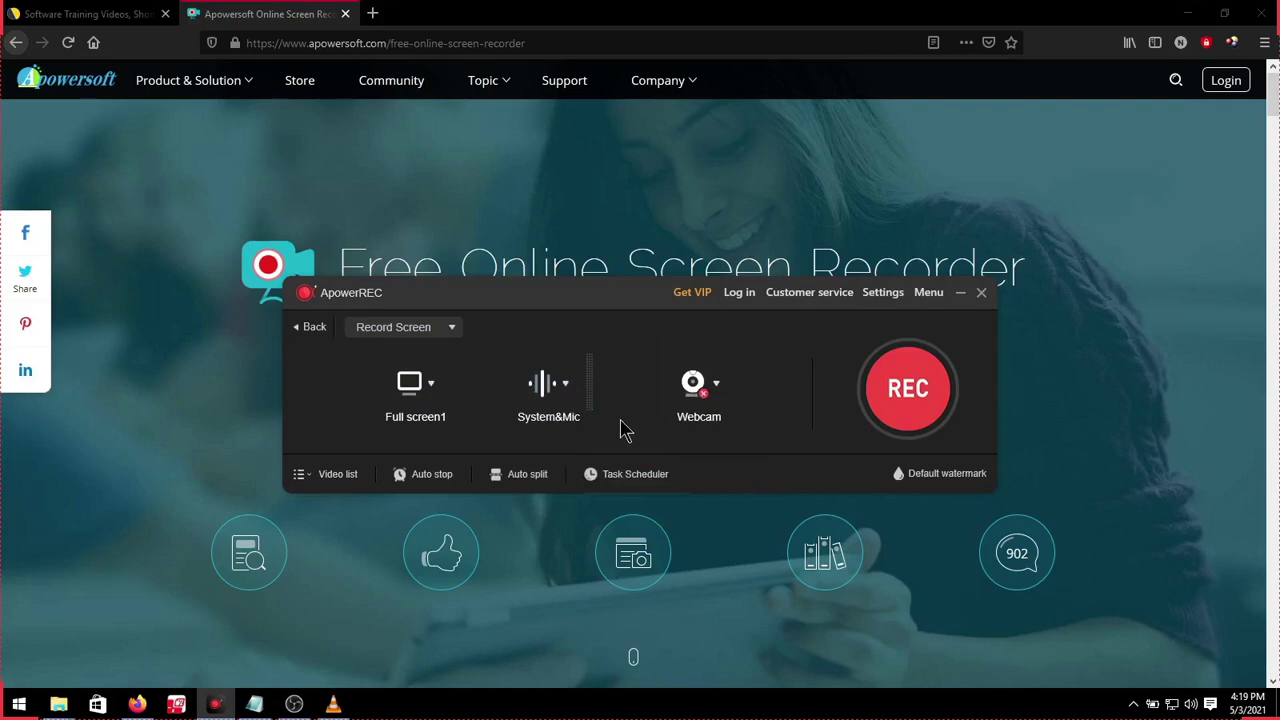
click(567, 388)
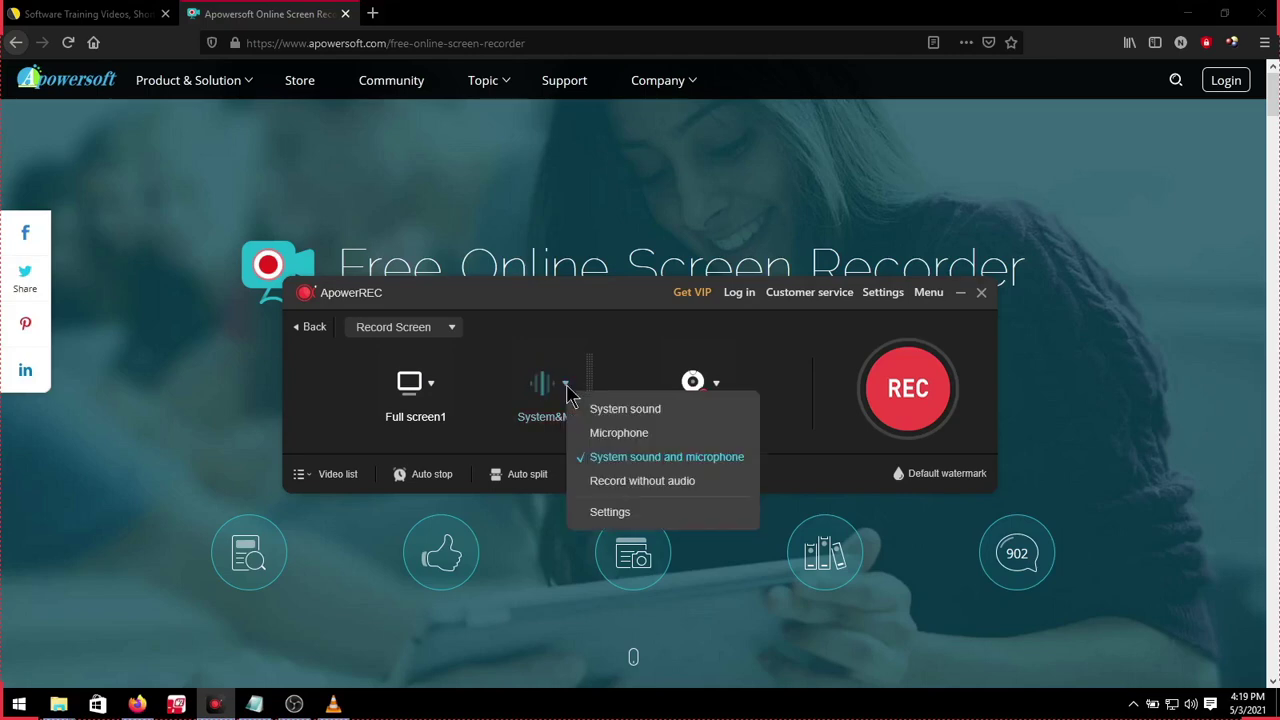
click(625, 512)
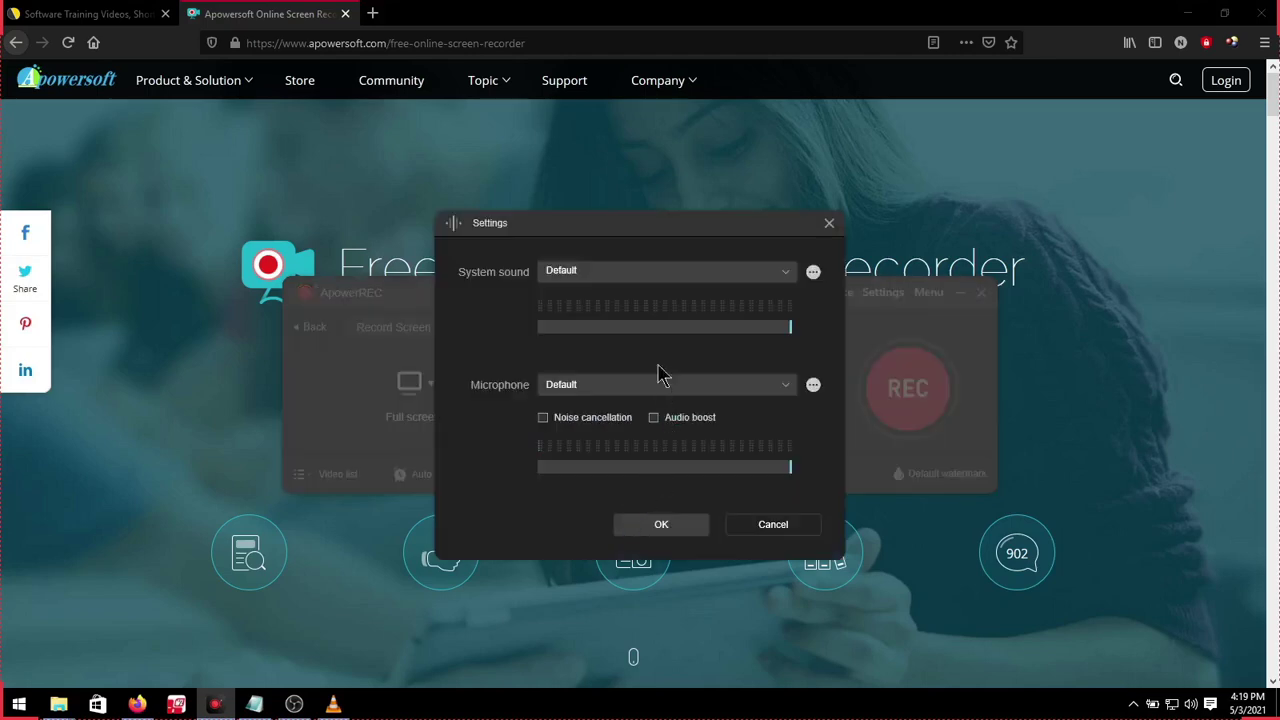
click(618, 389)
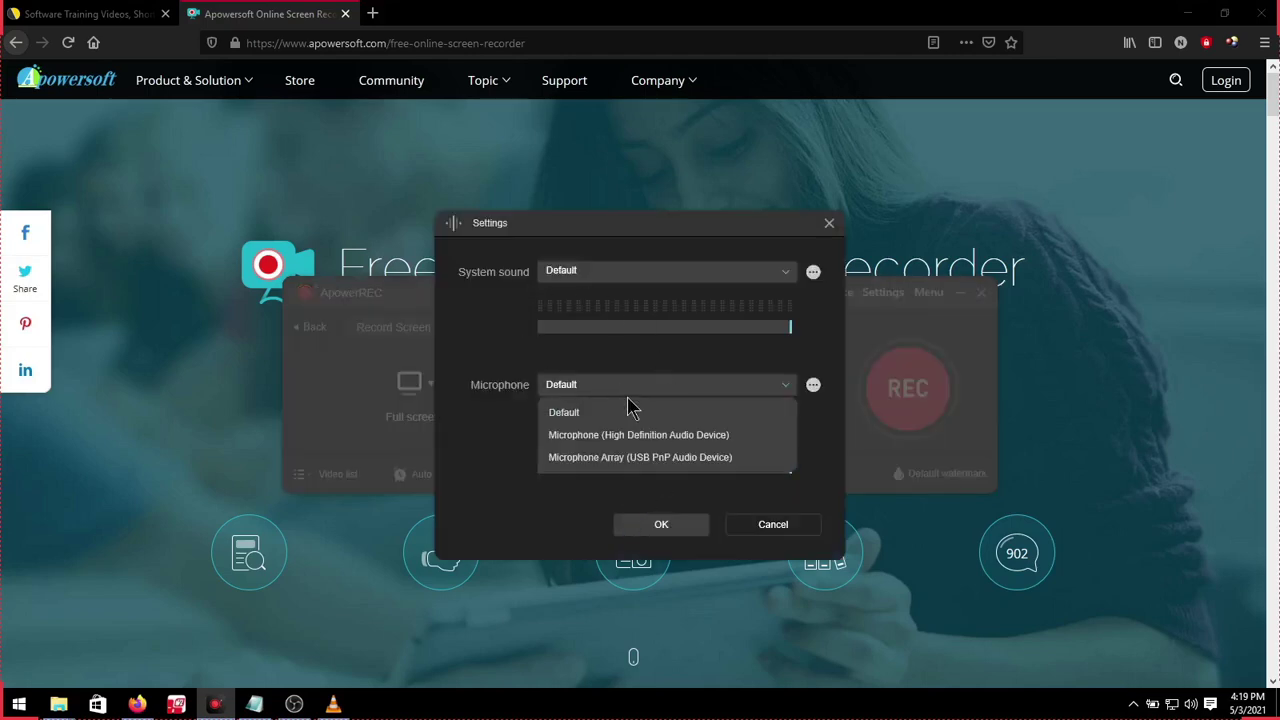
click(672, 457)
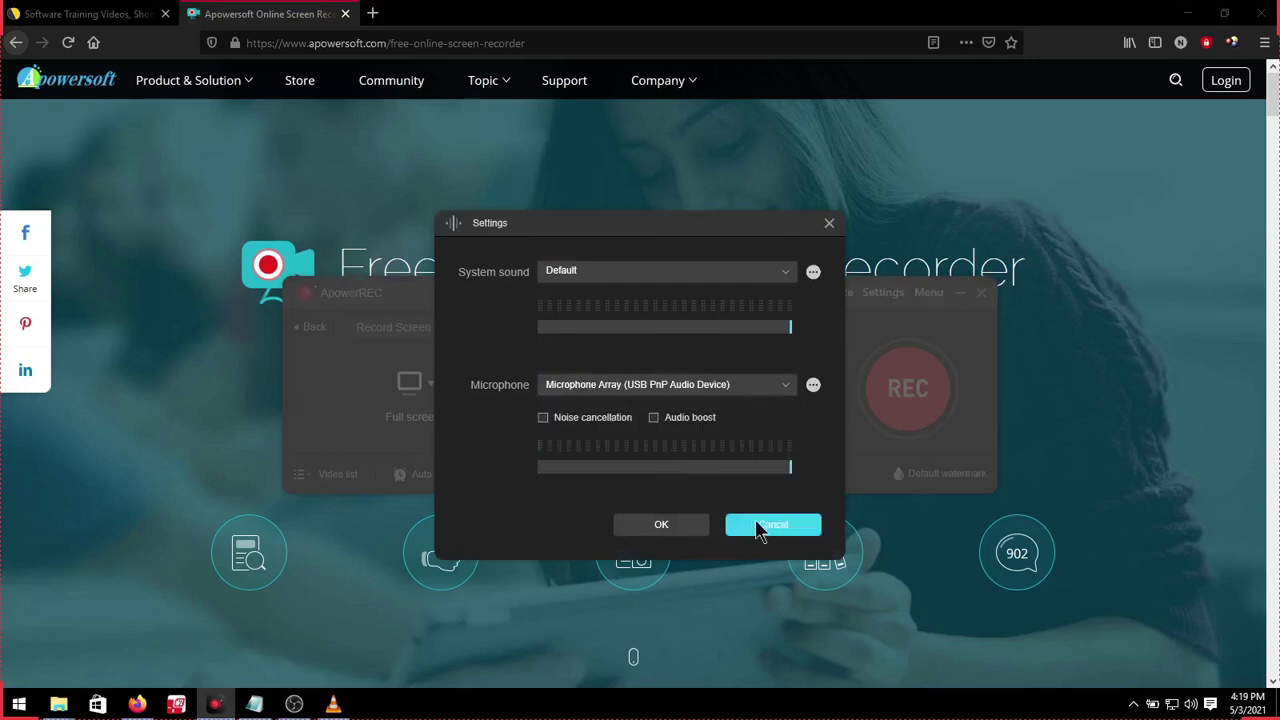
click(662, 527)
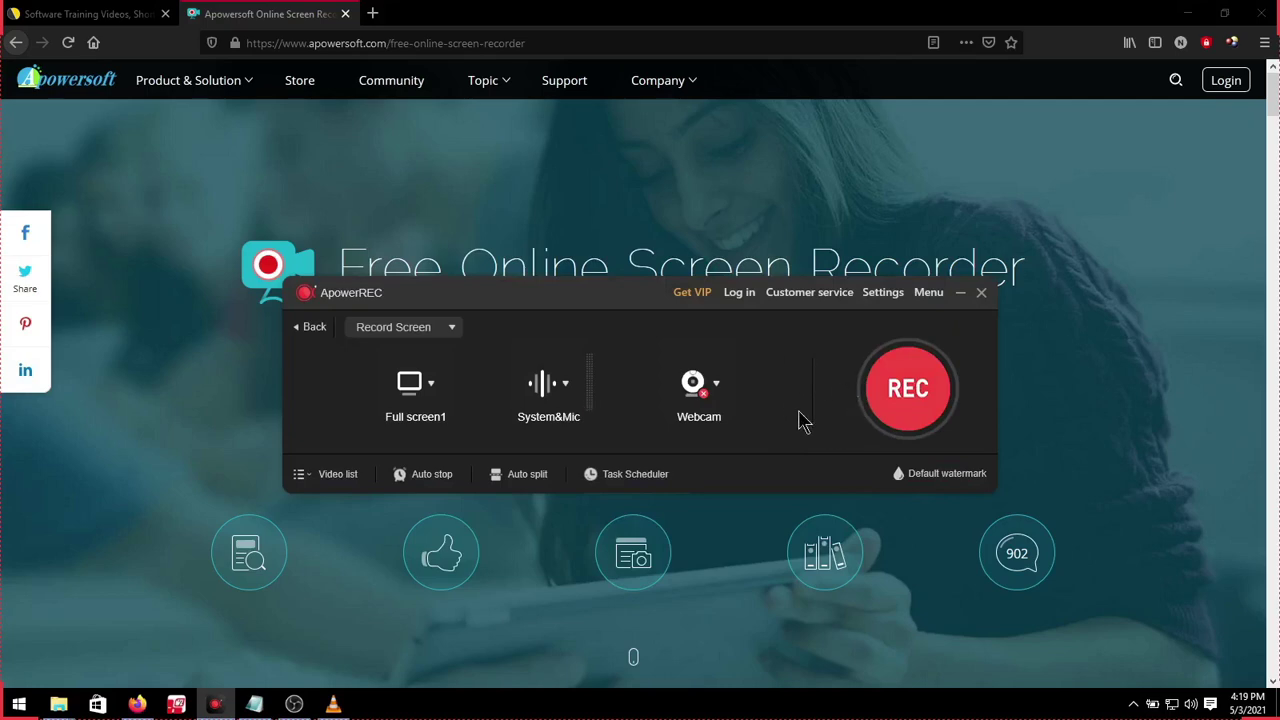
Make a full-screen test recording of about 7 seconds, continuing with the trial version.
click(908, 391)
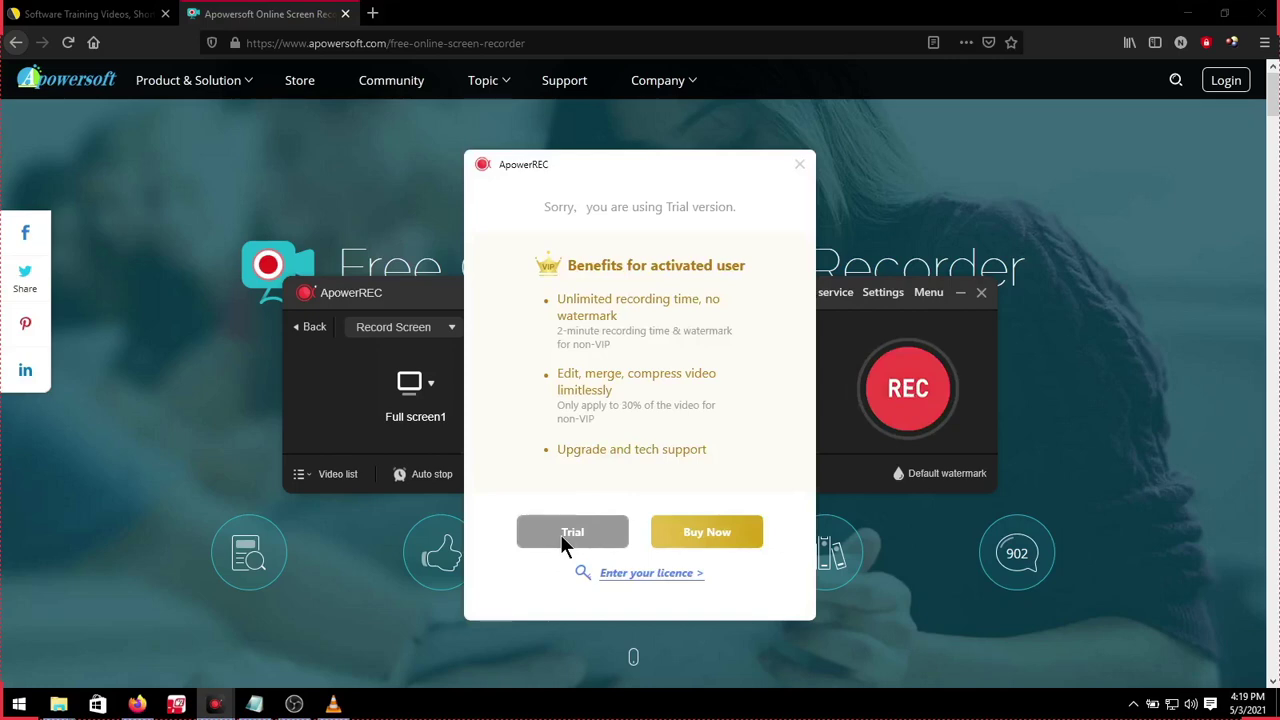
key(super+plus)
key(super+Escape)
click(560, 540)
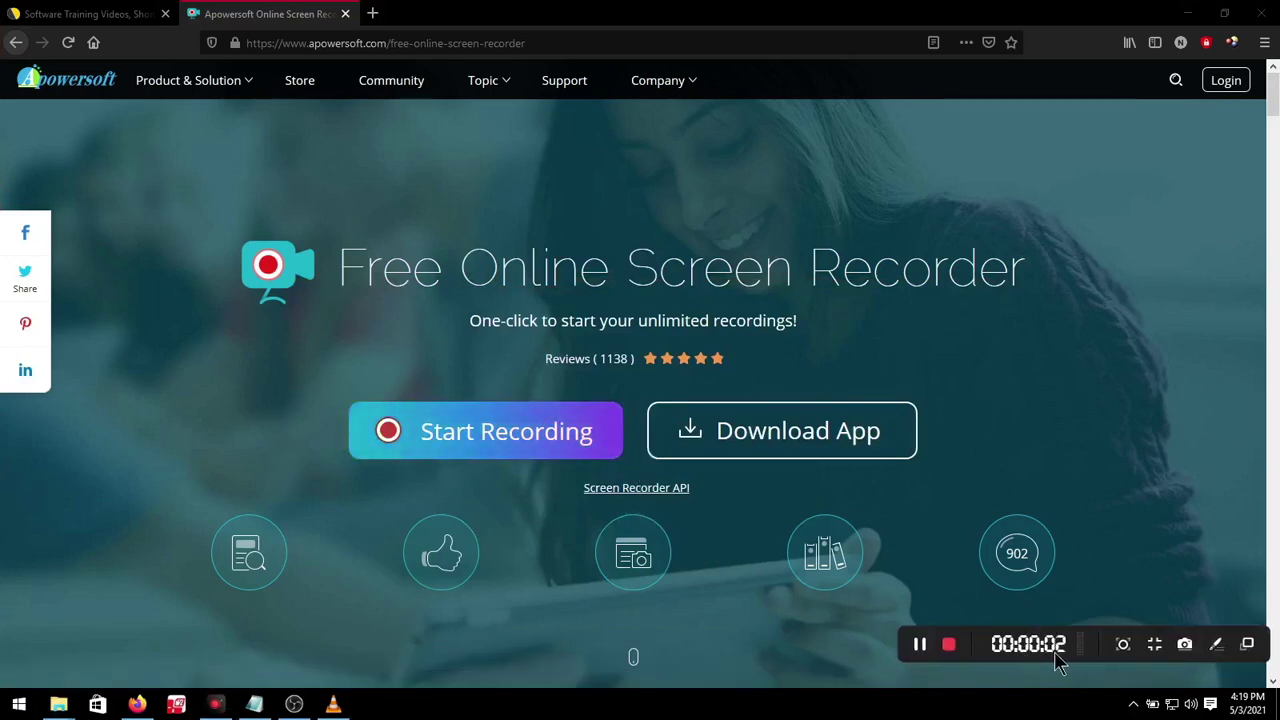
click(950, 651)
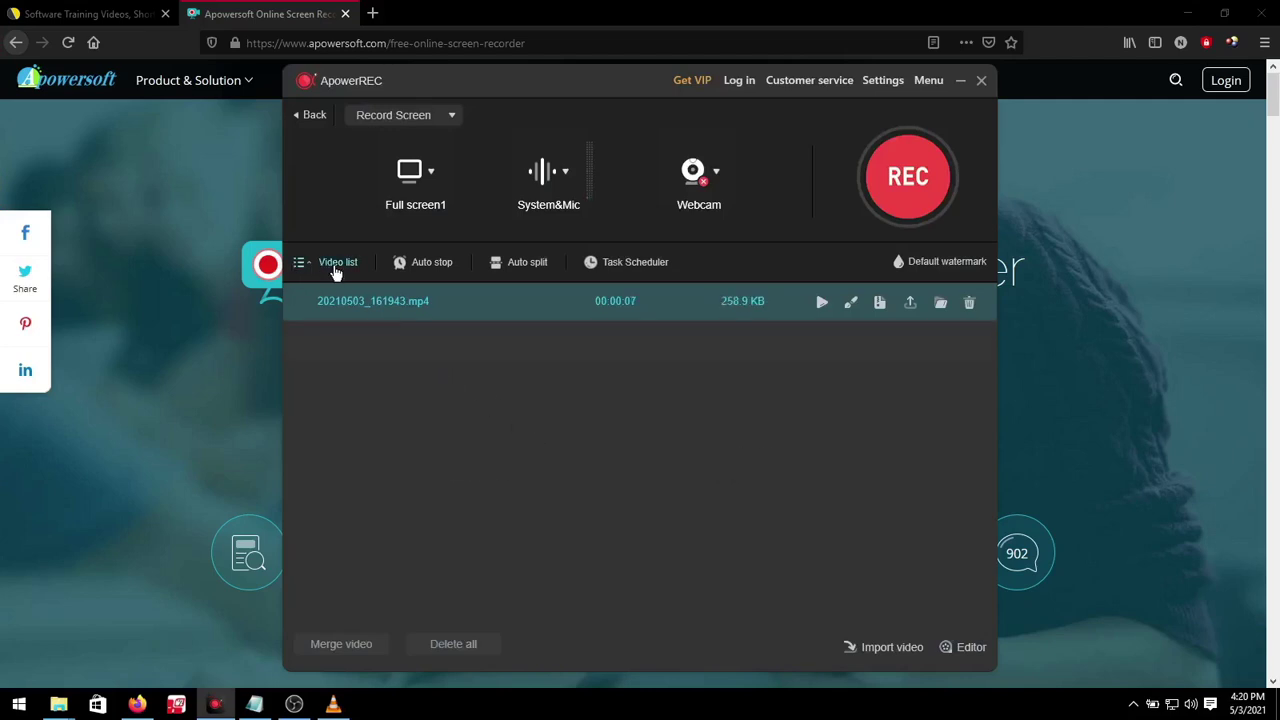
Magnify the video list, view the new recording in its output folder, and return to the Software Training site in Firefox.
key(super+plus)
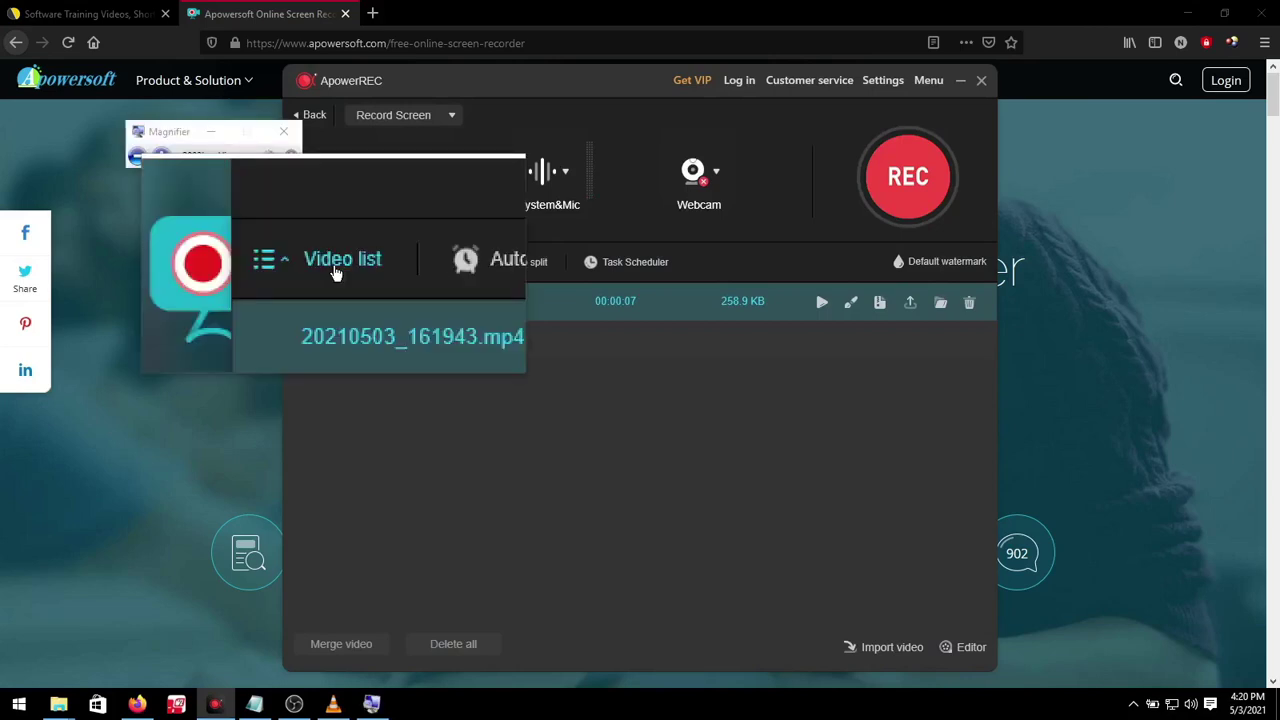
key(super+Escape)
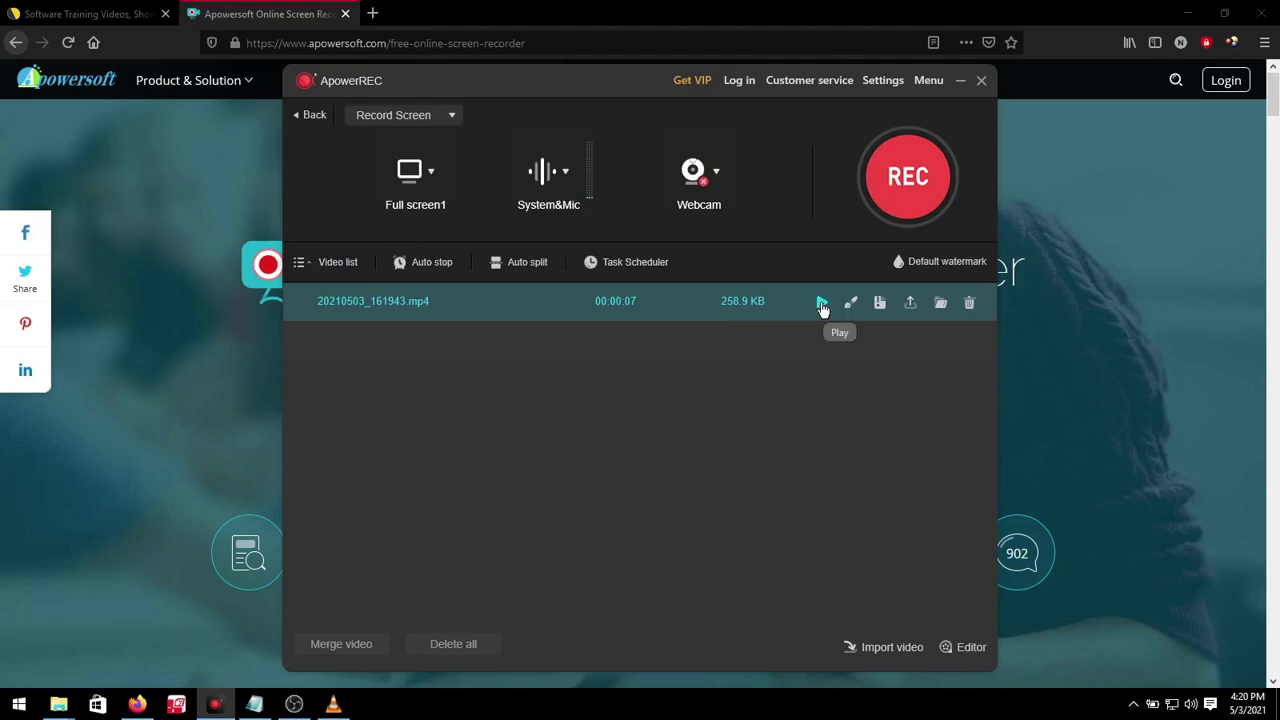
click(940, 304)
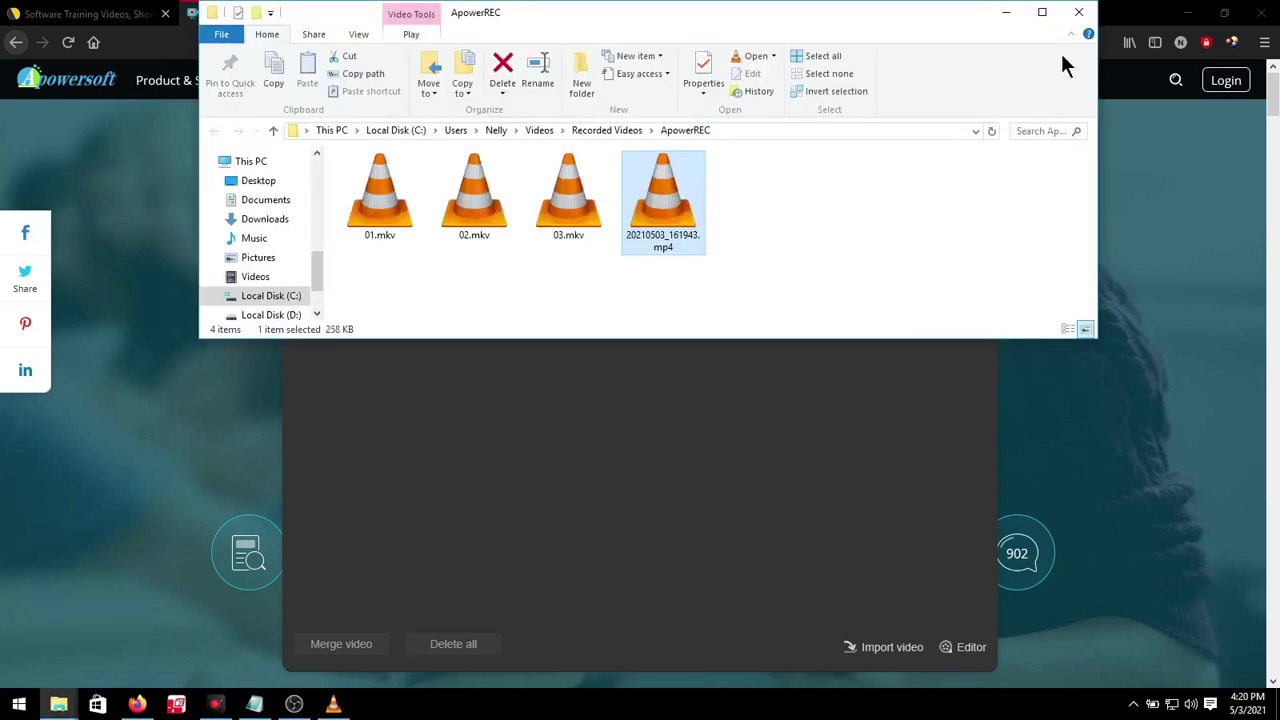
click(1076, 14)
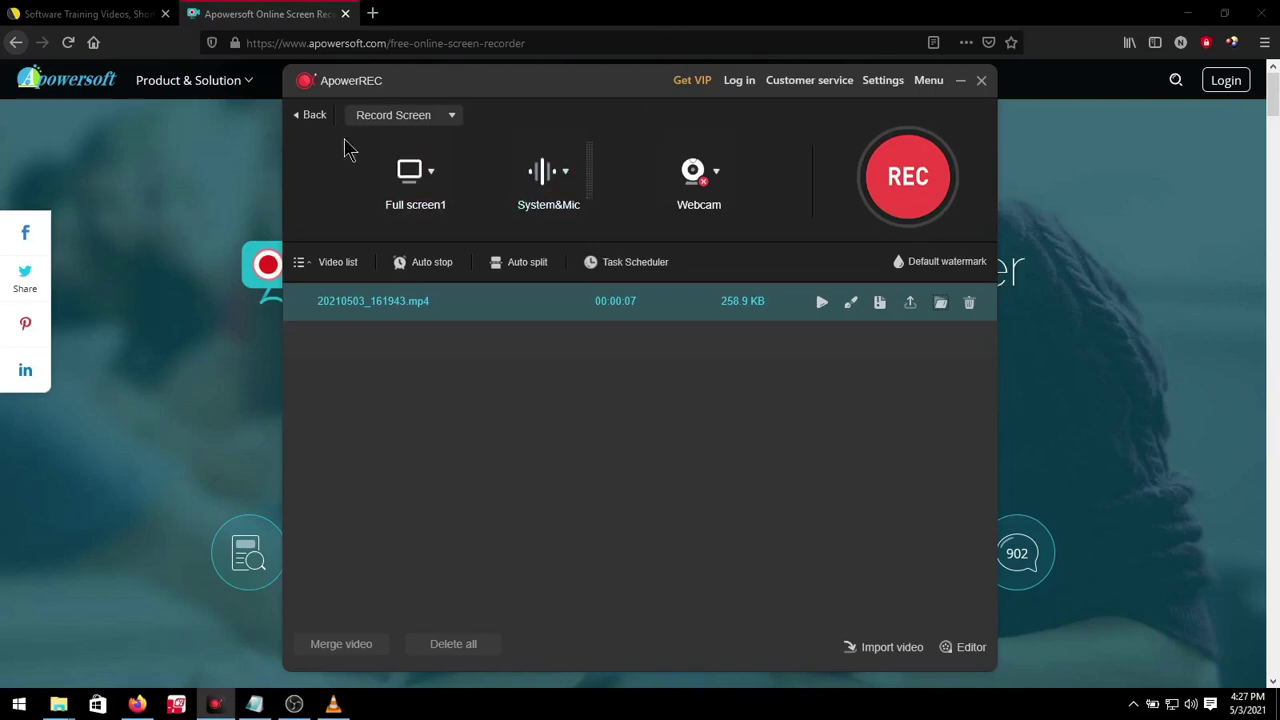
click(68, 16)
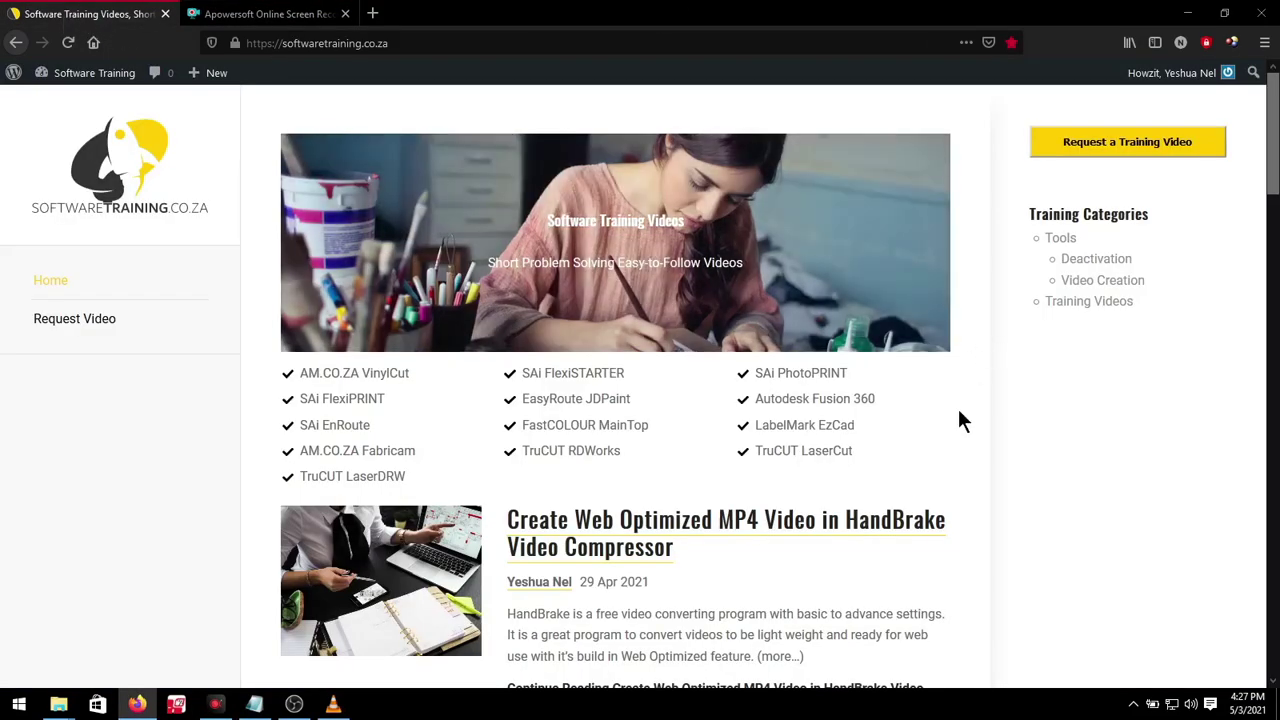